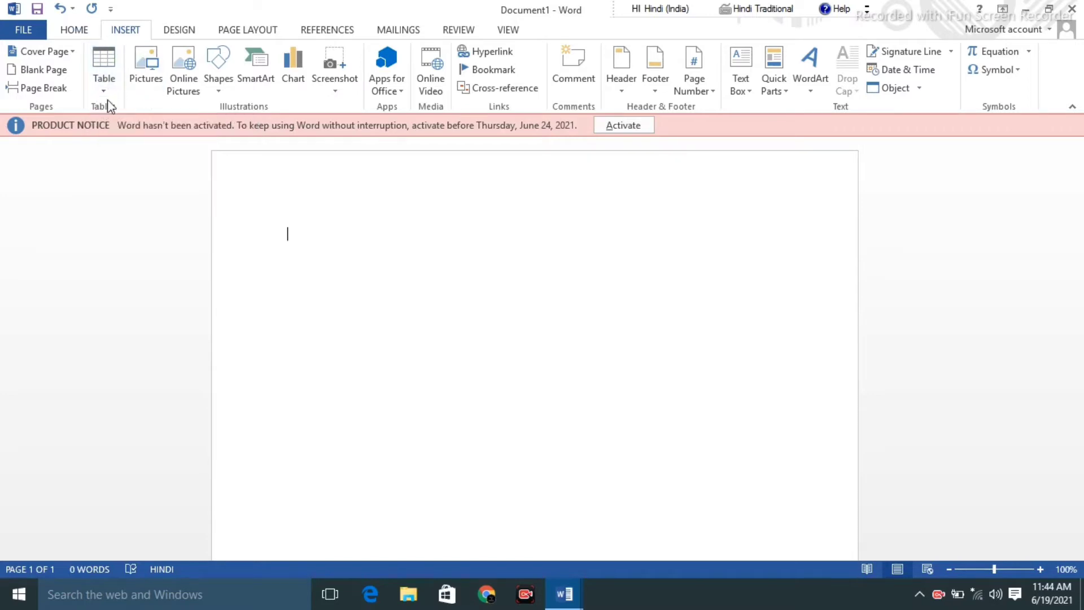
# - Insert a table of 10 columns and 7 rows on the blank page using the table size grid
pyautogui.click(108, 91)
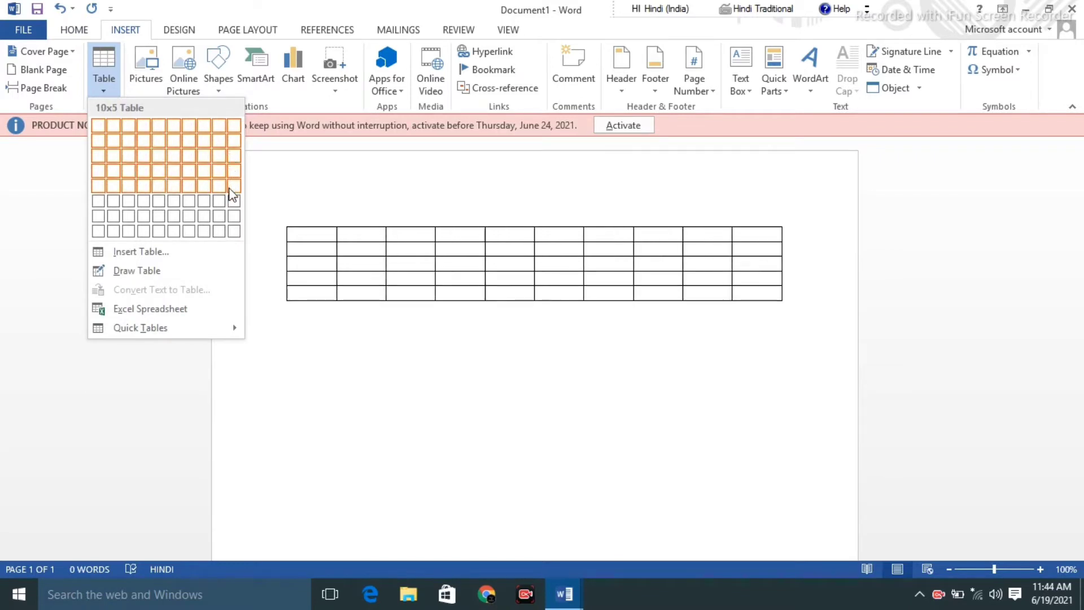
pyautogui.click(233, 222)
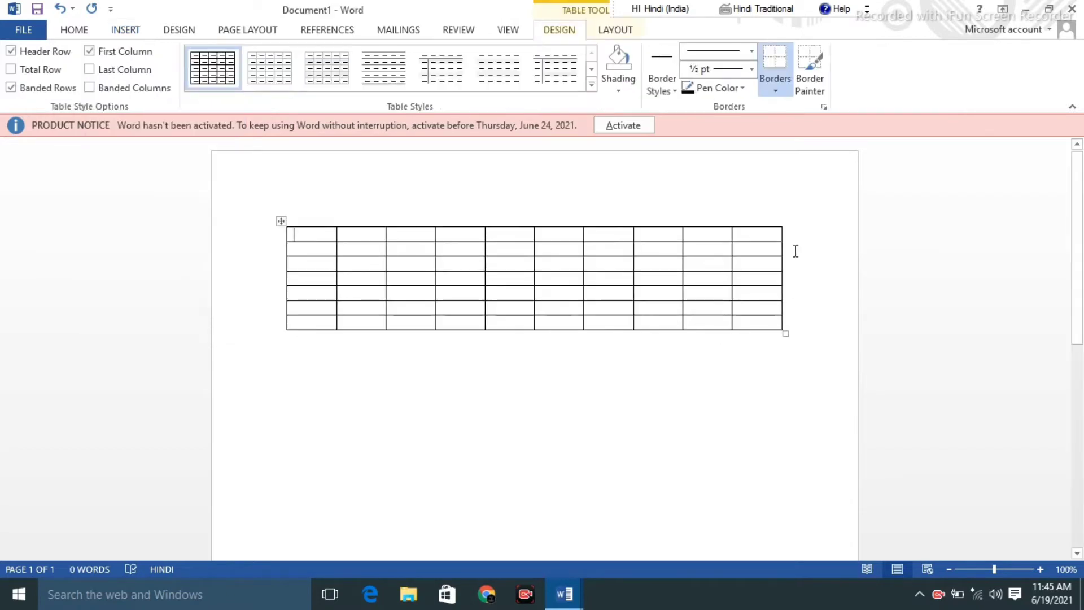
pyautogui.moveTo(272, 240)
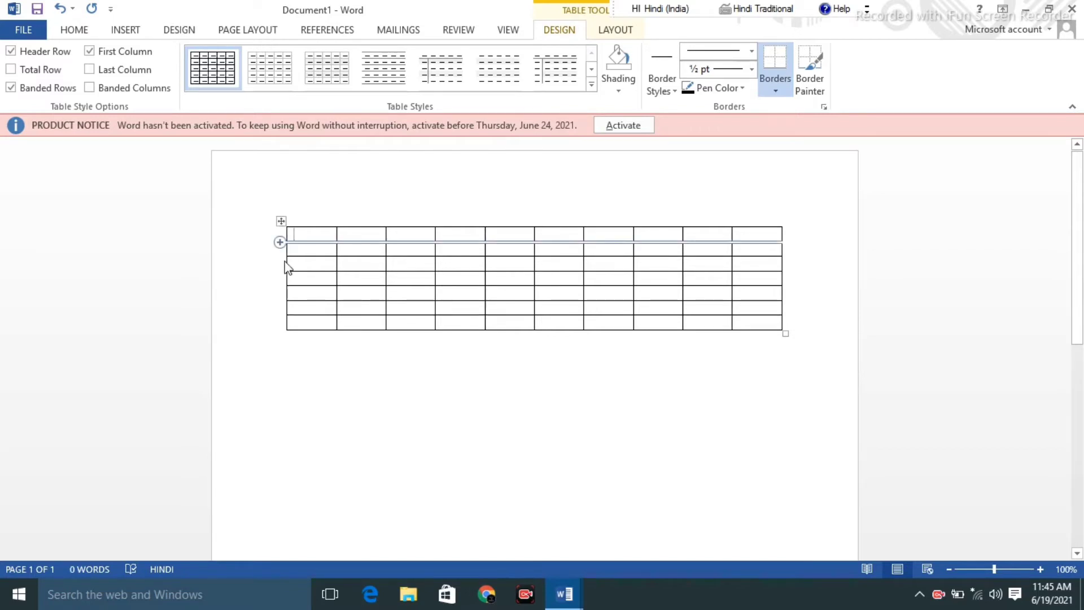
# - Delete the entire 10-column table from the page
pyautogui.click(283, 221)
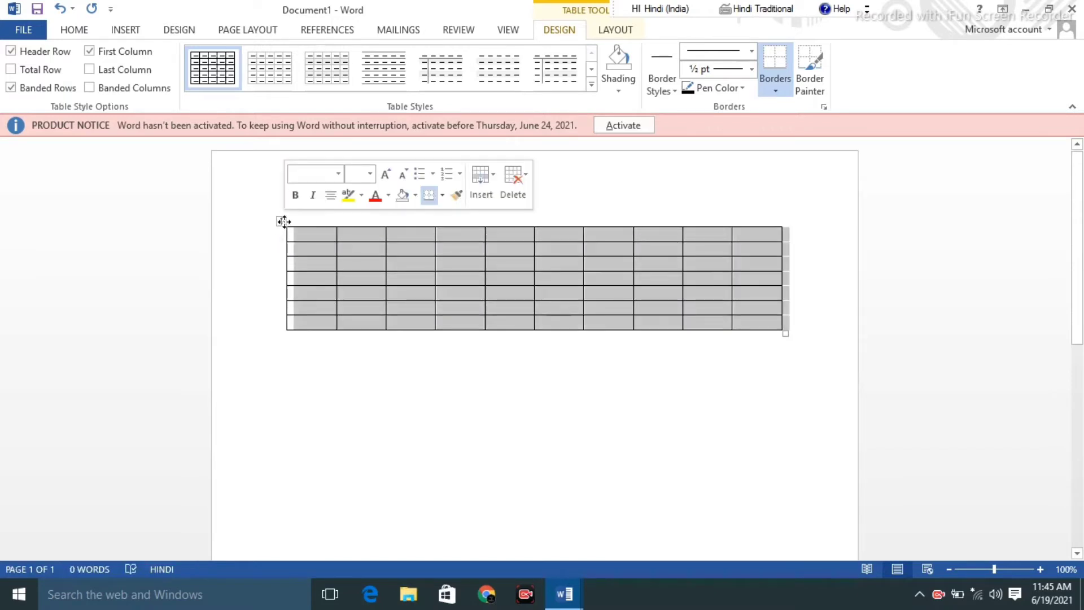
pyautogui.click(514, 182)
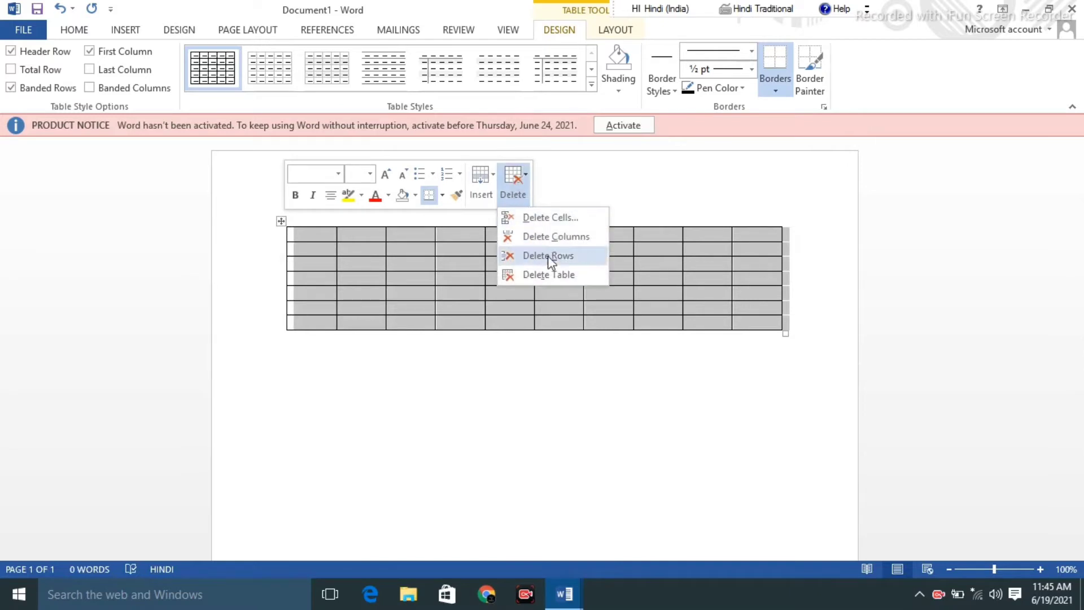
pyautogui.click(551, 275)
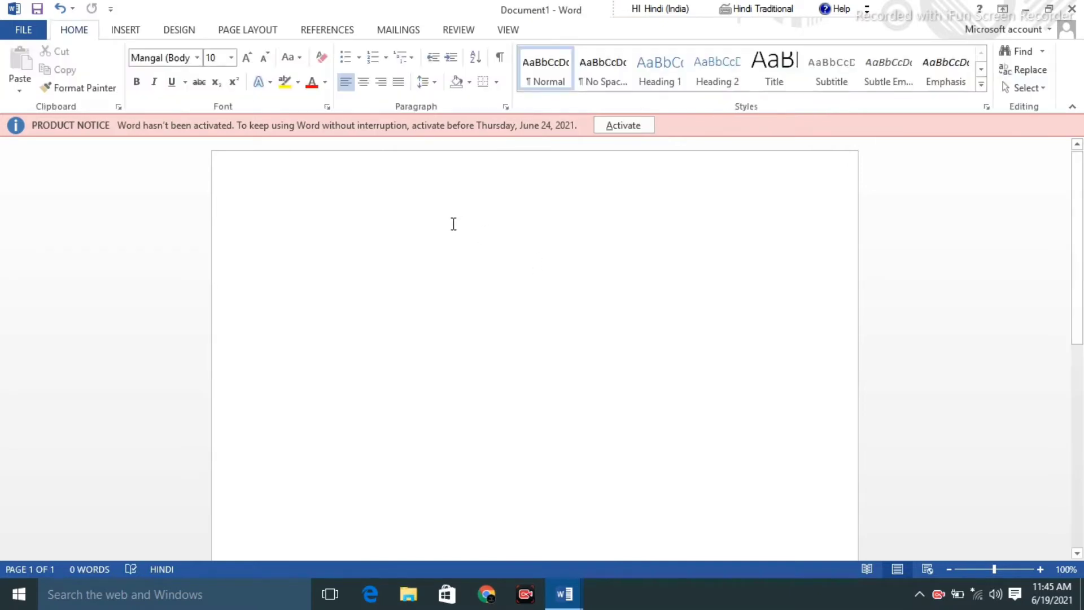
# - Insert a table with 12 columns and 15 rows through the Insert Table dialog, keeping the fixed column width on Auto
pyautogui.click(128, 32)
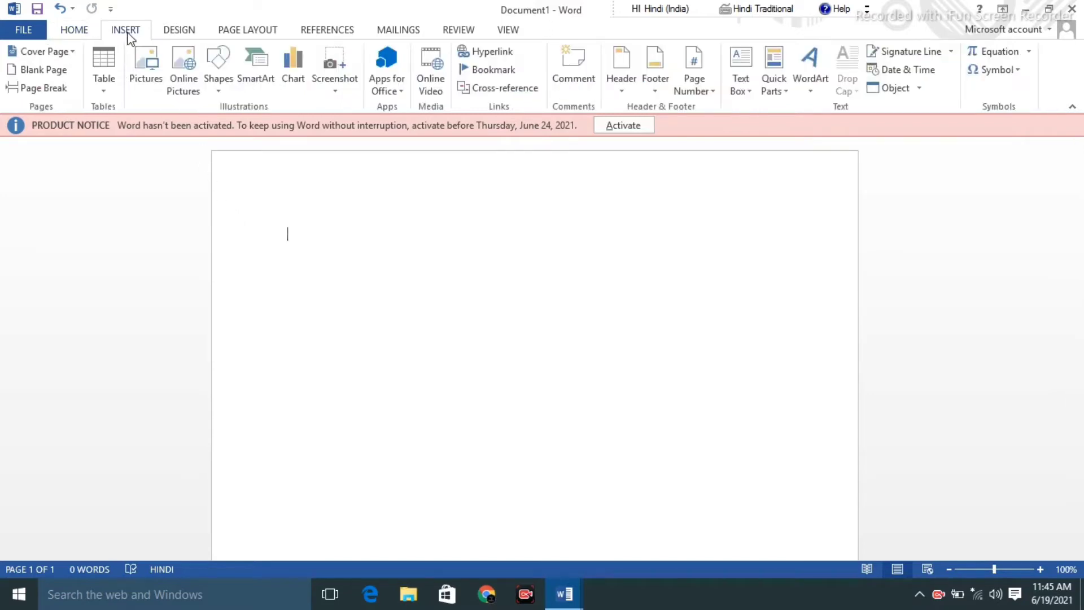
pyautogui.click(106, 85)
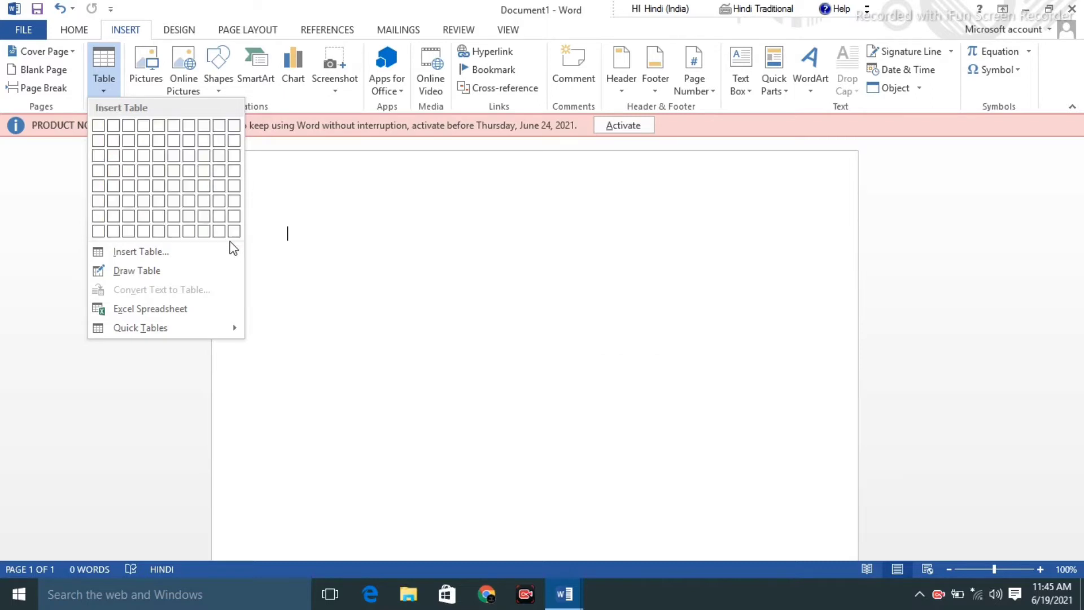
pyautogui.click(155, 253)
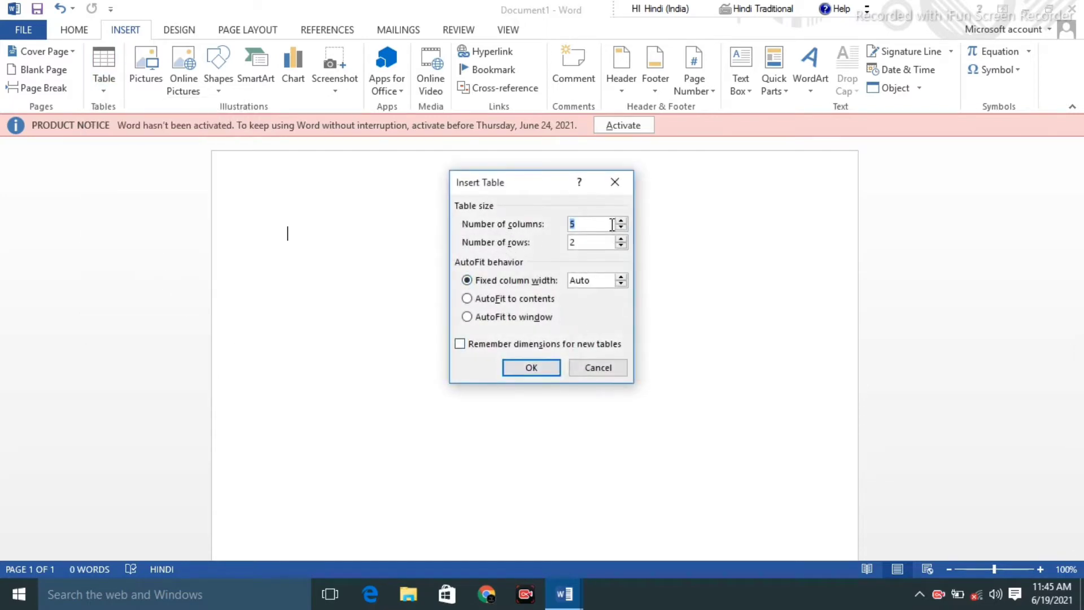
pyautogui.write('12')
pyautogui.click(590, 241)
pyautogui.doubleClick(590, 241)
pyautogui.click(621, 277)
pyautogui.click(621, 284)
pyautogui.click(536, 365)
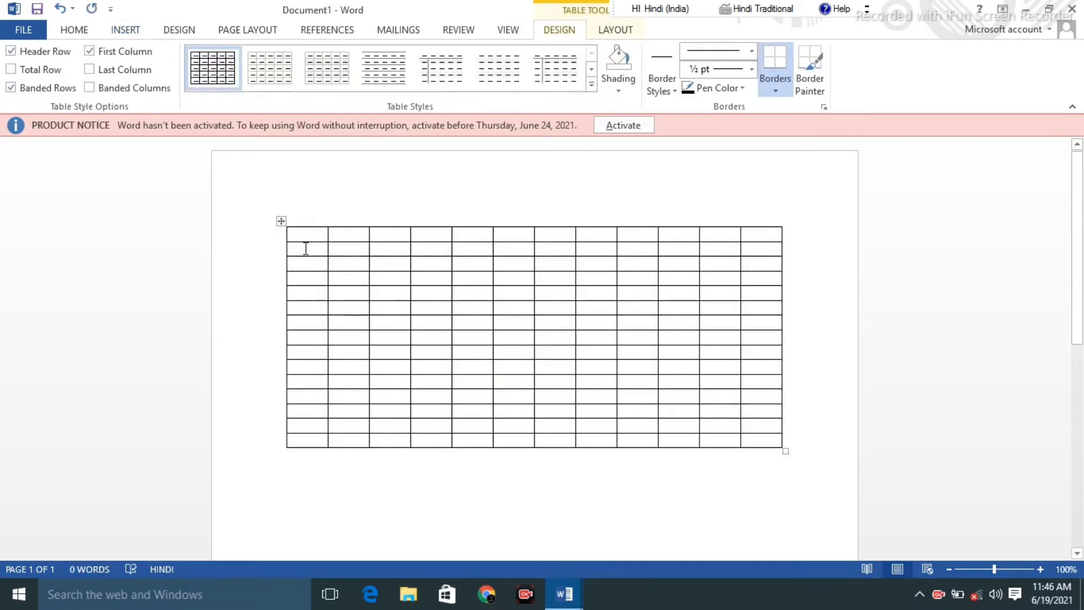
# - Enter sample Hindi text in the first cell of the table and erase all of it again
pyautogui.write('पुपपुपरुपरिपरुपरुपर')
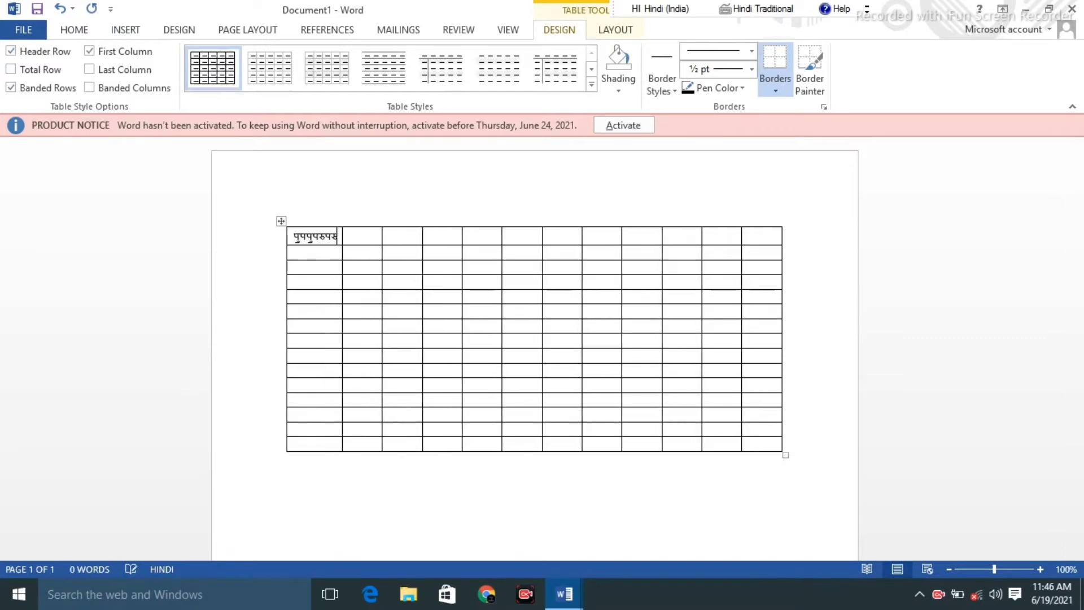
pyautogui.write('िरुपरपुर')
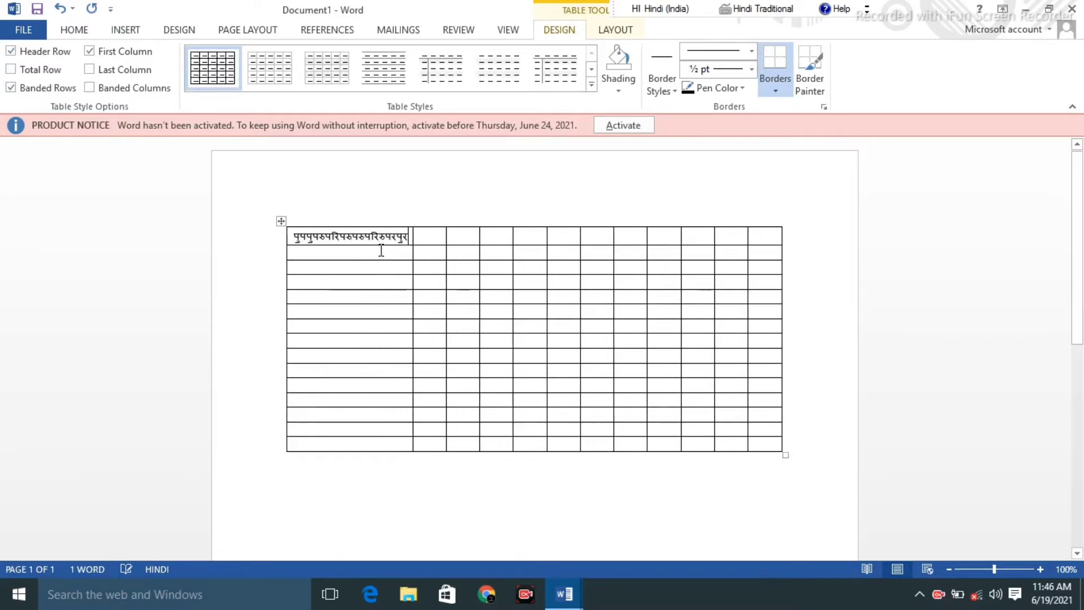
pyautogui.press('BackSpace')
pyautogui.press('BackSpace')
pyautogui.press('BackSpace')
pyautogui.press('BackSpace')
pyautogui.press('BackSpace')
pyautogui.press('BackSpace')
pyautogui.press('BackSpace')
pyautogui.press('BackSpace')
pyautogui.press('BackSpace')
pyautogui.press('BackSpace')
pyautogui.press('BackSpace')
pyautogui.press('BackSpace')
pyautogui.press('BackSpace')
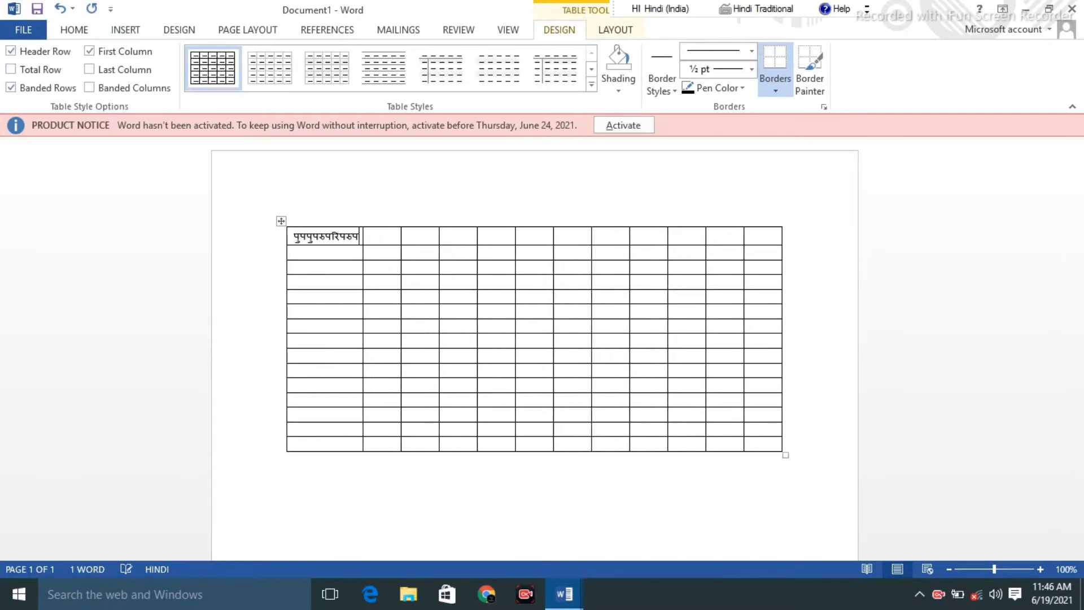
pyautogui.press('BackSpace')
pyautogui.press('BackSpace')
pyautogui.press('BackSpace')
pyautogui.press('BackSpace')
pyautogui.press('BackSpace')
pyautogui.press('BackSpace')
pyautogui.press('BackSpace')
pyautogui.press('BackSpace')
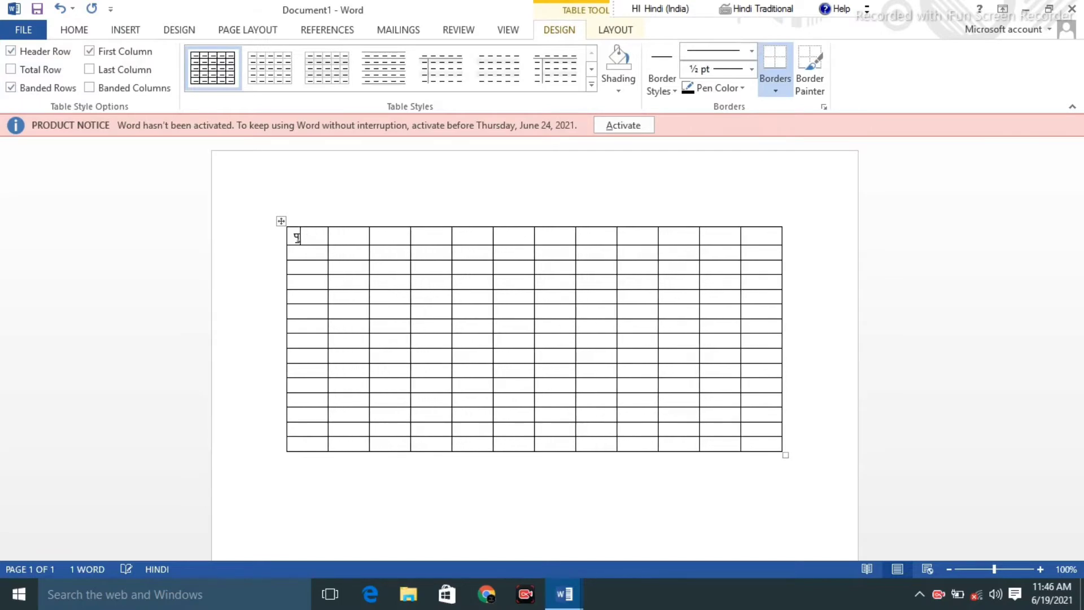
pyautogui.press('BackSpace')
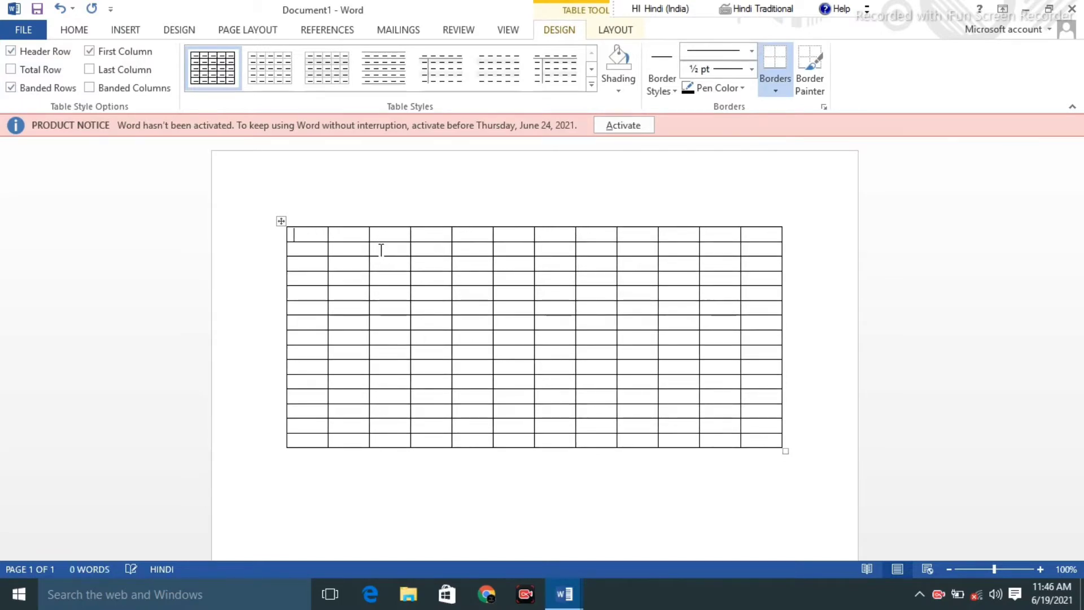
# - Switch the input language to English and fill the first four header cells with Fgfghghgfg, Lk;l;kdfo, Klklklklj and Klklklkl
pyautogui.hotkey('alt', 'shift')
pyautogui.write('Fgfghghgfg')
pyautogui.press('Tab')
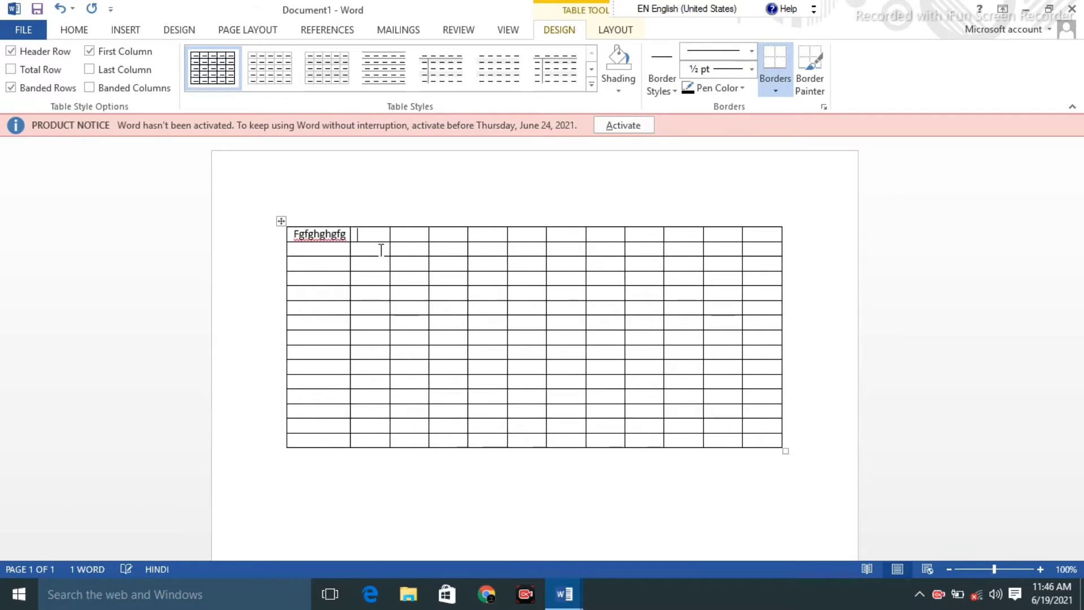
pyautogui.write('Lk;l;kdfo')
pyautogui.press('Tab')
pyautogui.write('klklklk')
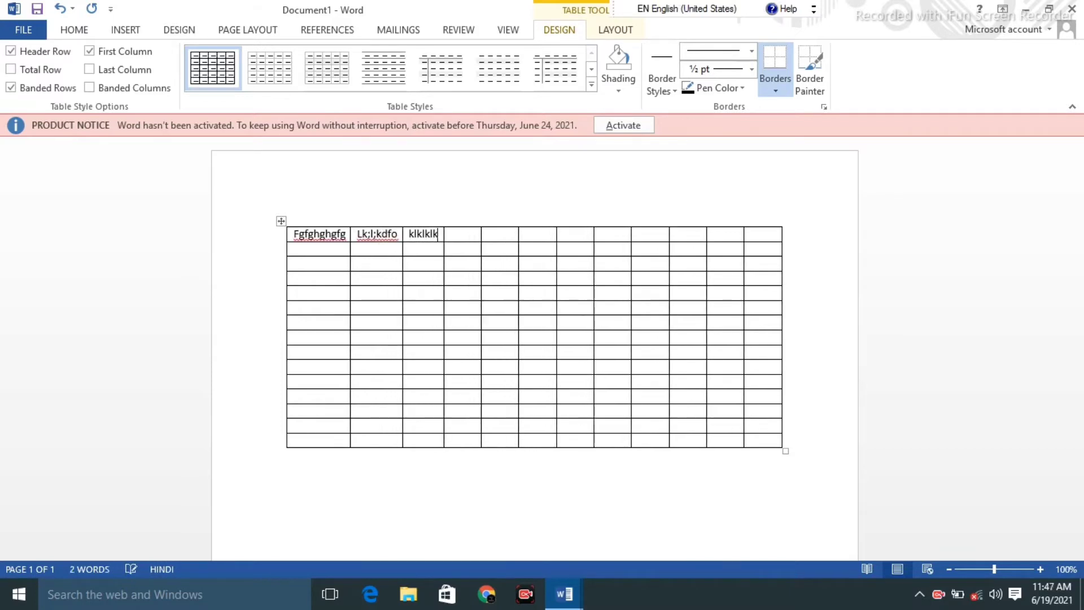
pyautogui.write('lj')
pyautogui.press('Tab')
pyautogui.write('klklklkl')
pyautogui.press('Tab')
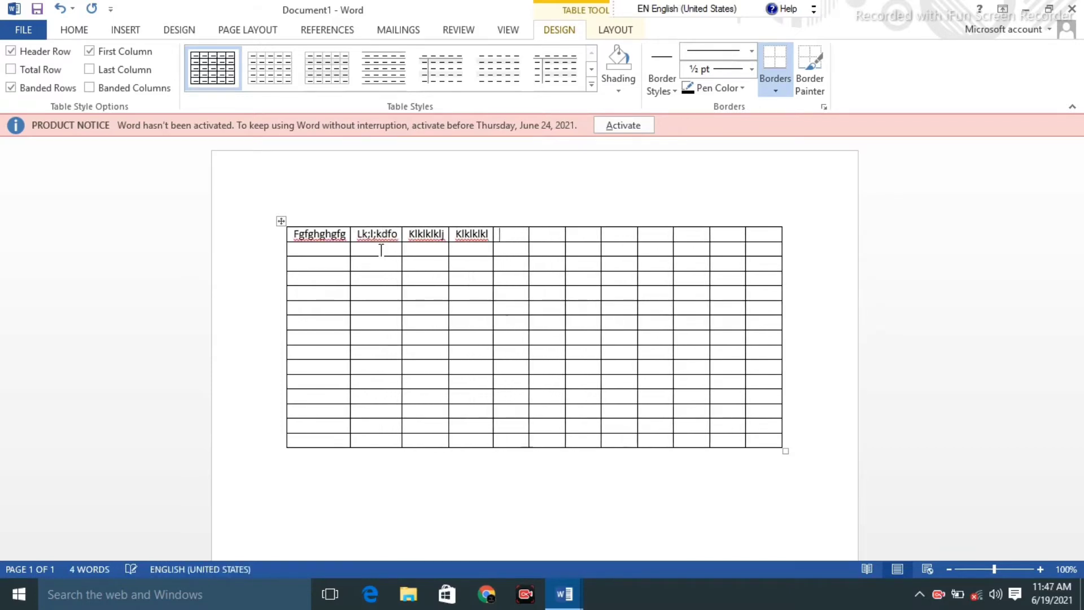
# - Fill the fifth to ninth cells of the first row with Kjklkjkl, Klkj, Klklk, Klkkl and kljkl
pyautogui.write('kjklkjkl')
pyautogui.press('Tab')
pyautogui.write('klkj')
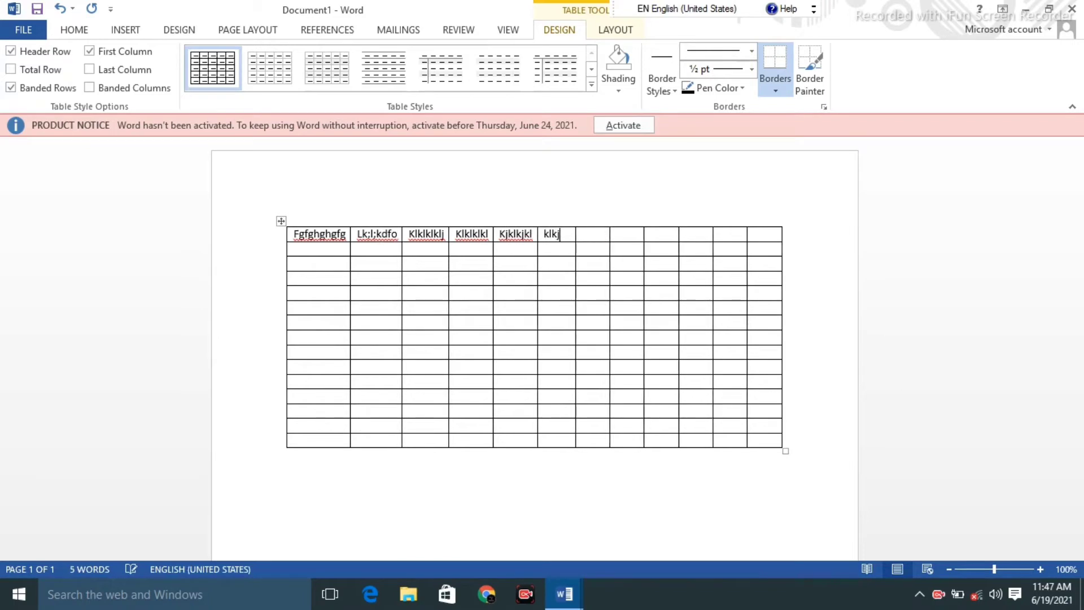
pyautogui.press('Tab')
pyautogui.write('klklk')
pyautogui.press('Tab')
pyautogui.write('klkkl')
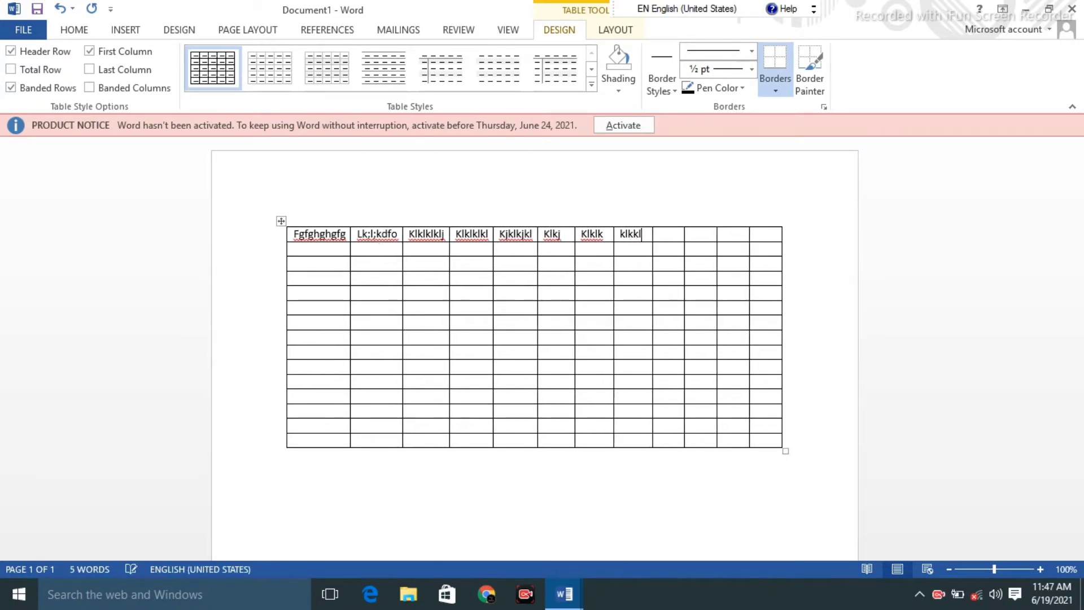
pyautogui.press('Tab')
pyautogui.write('kljkl')
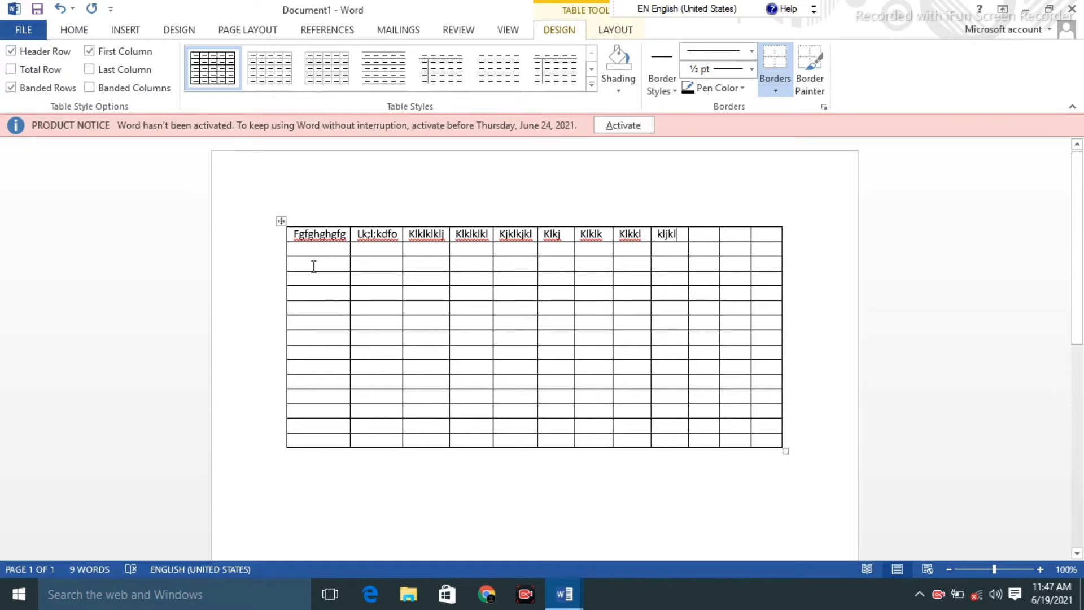
# - Delete the entire 12-column table with its sample text
pyautogui.click(280, 221)
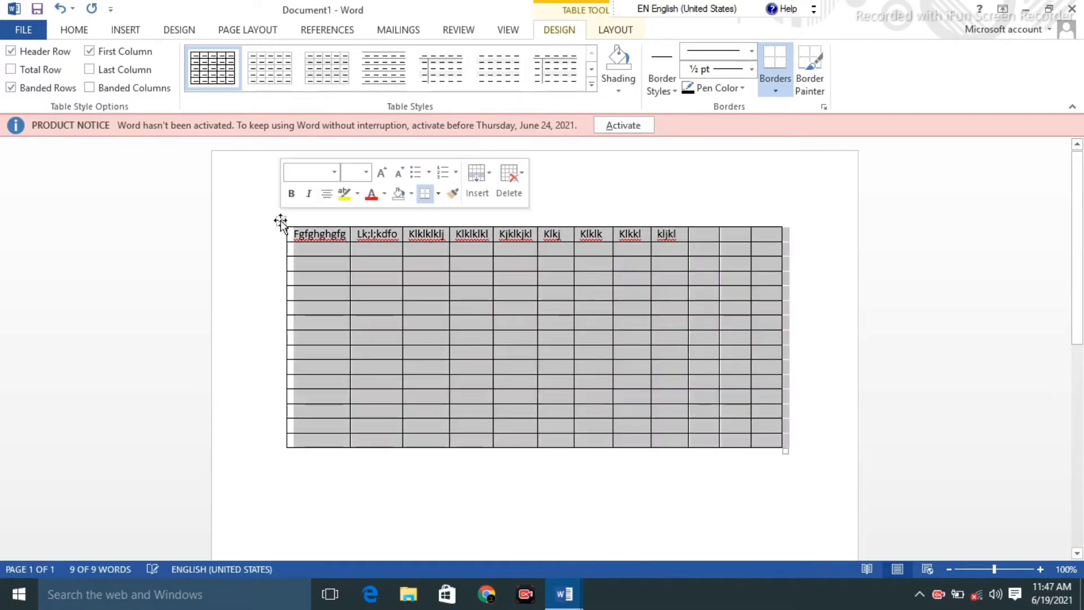
pyautogui.click(509, 181)
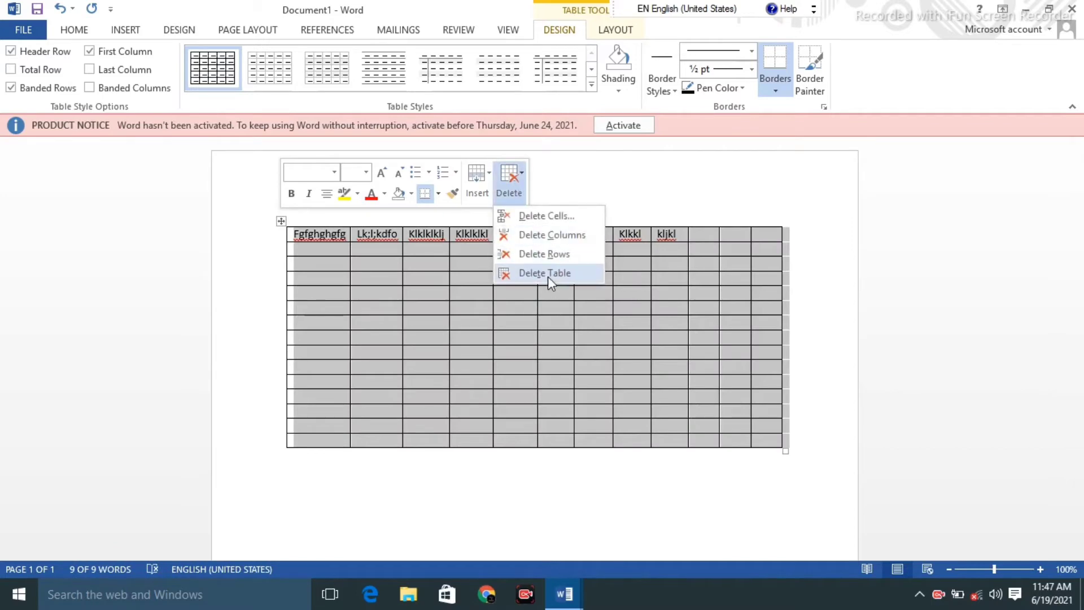
pyautogui.click(547, 274)
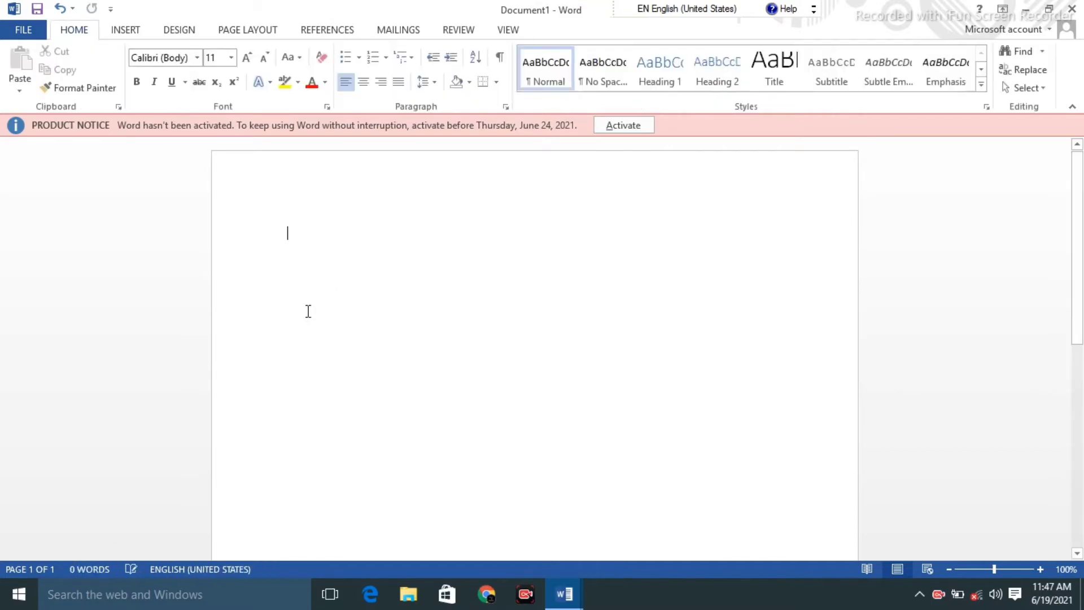
# - Create a one-row, two-column table by entering a text line of plus signs joined by hyphens, with the first column wider
pyautogui.click(119, 32)
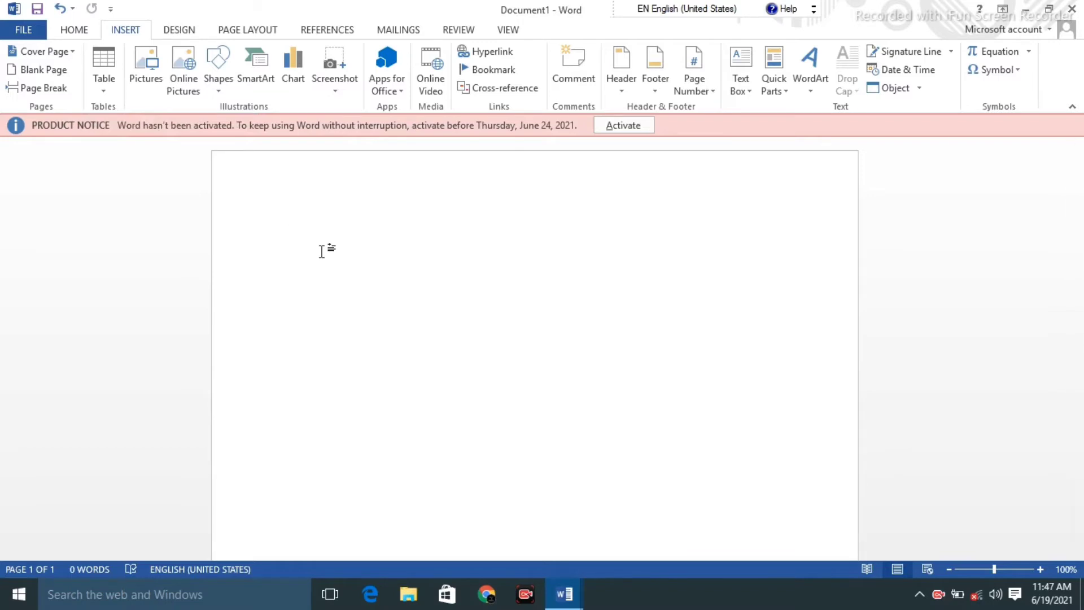
pyautogui.write('=')
pyautogui.press('BackSpace')
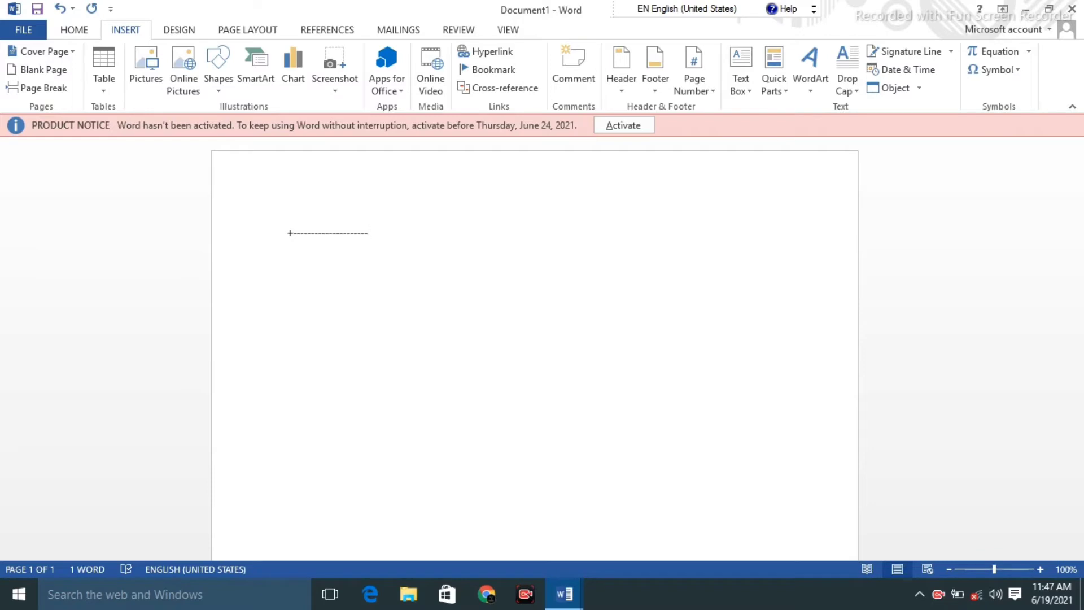
pyautogui.write('=')
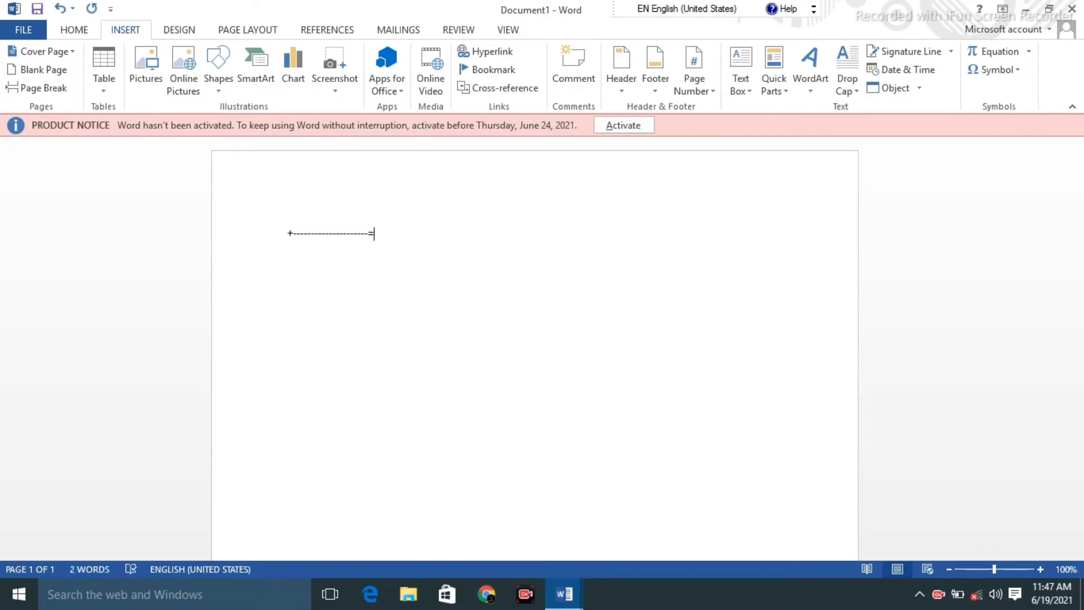
pyautogui.press('BackSpace')
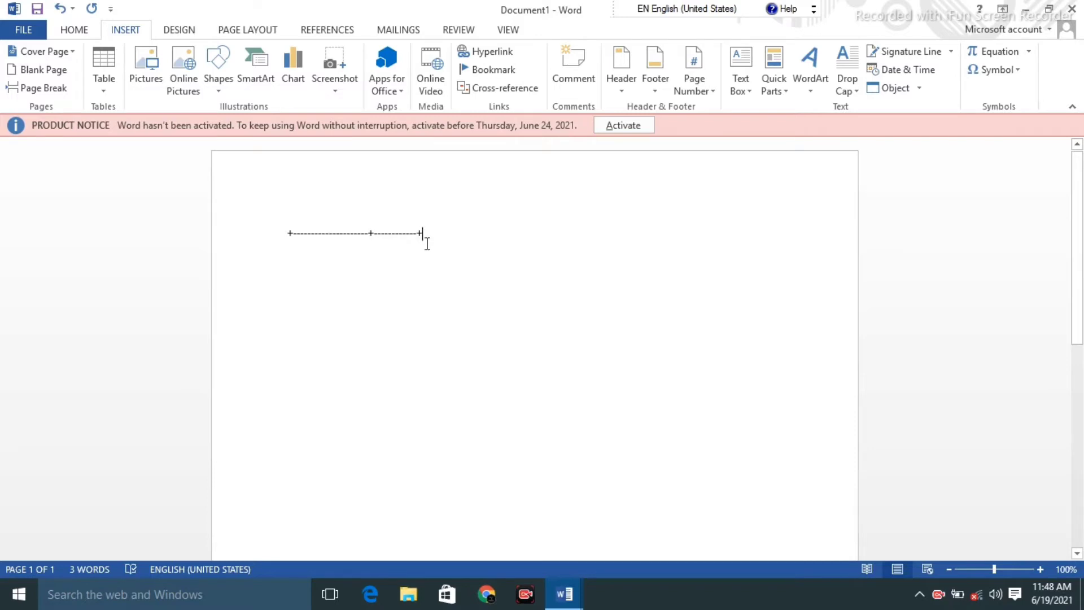
pyautogui.press('Return')
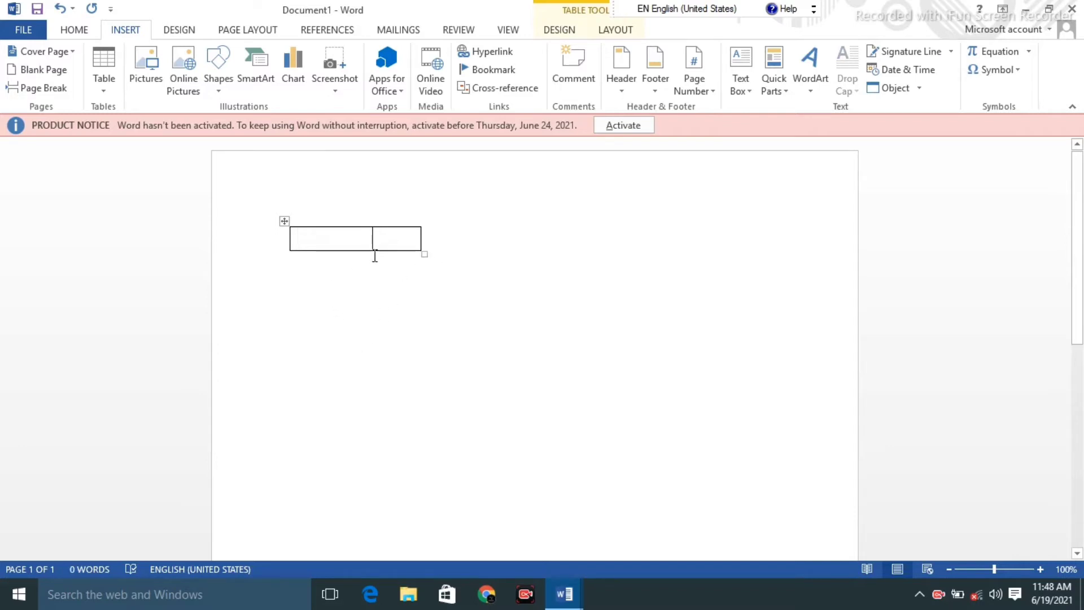
# - Add five rows below the single row to make a table of six rows
pyautogui.click(407, 238)
pyautogui.press('Tab')
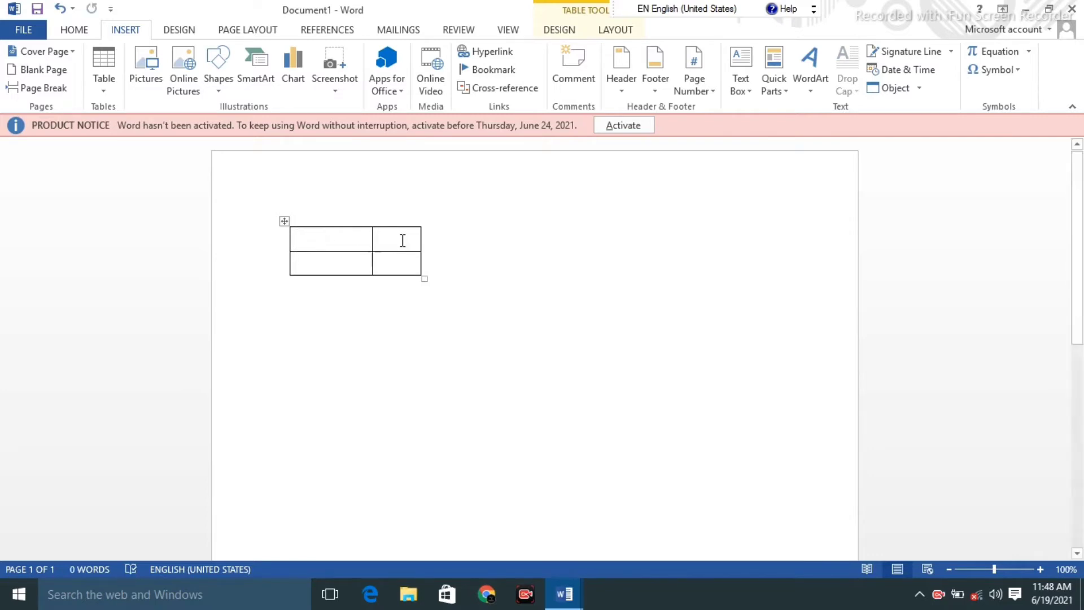
pyautogui.press('Tab')
pyautogui.press('Tab')
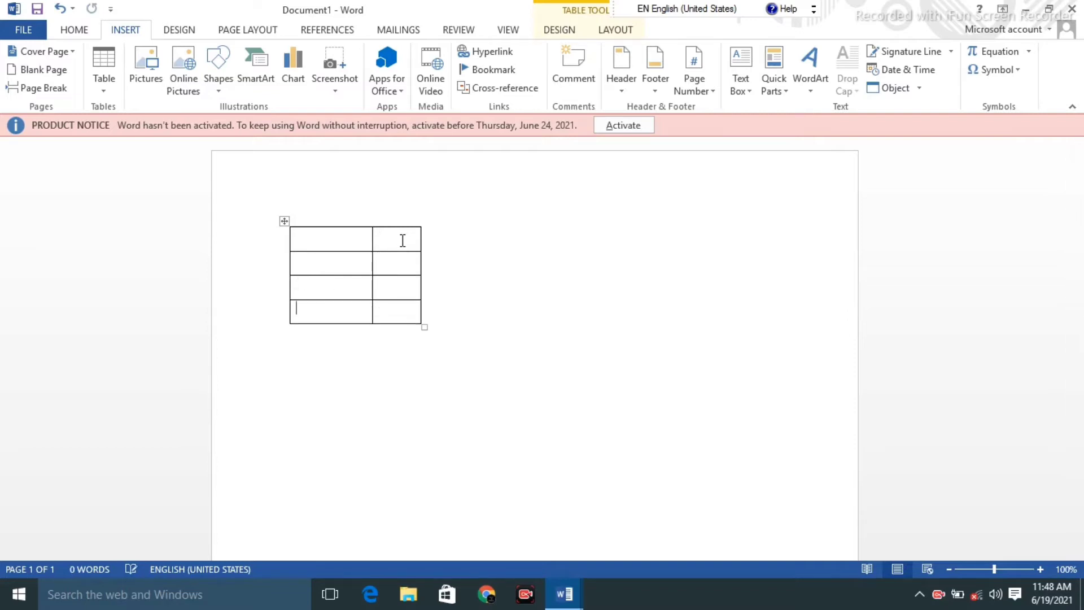
pyautogui.press('Tab')
pyautogui.press('Tab')
pyautogui.press('Tab')
pyautogui.press('Tab')
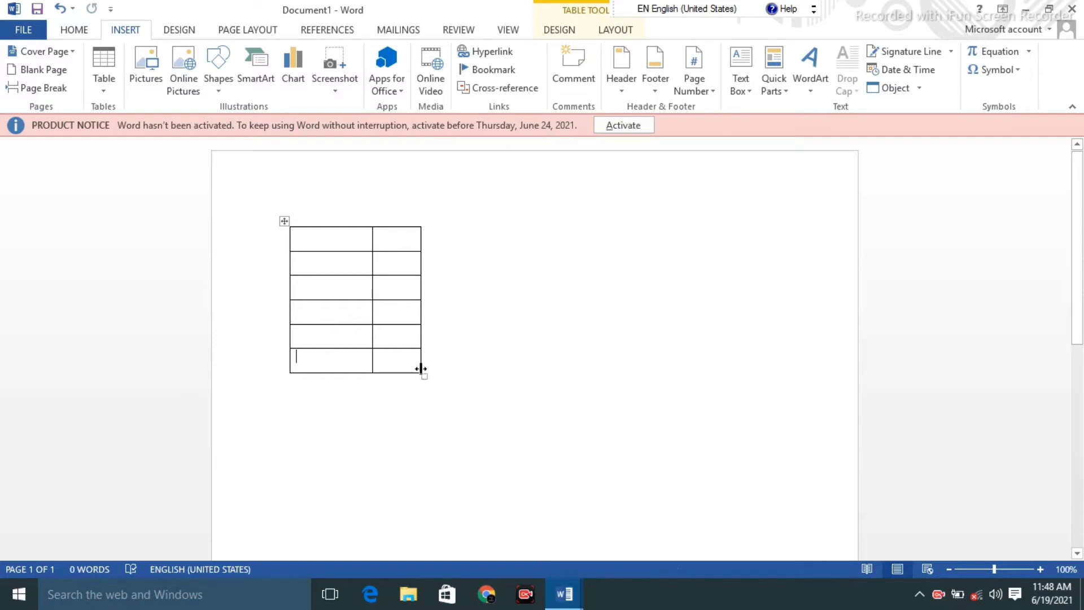
# - Widen the table by moving its outer right border outward, and narrow the first column by shifting the divider between the columns
pyautogui.moveTo(420, 369); pyautogui.dragTo(482, 368)
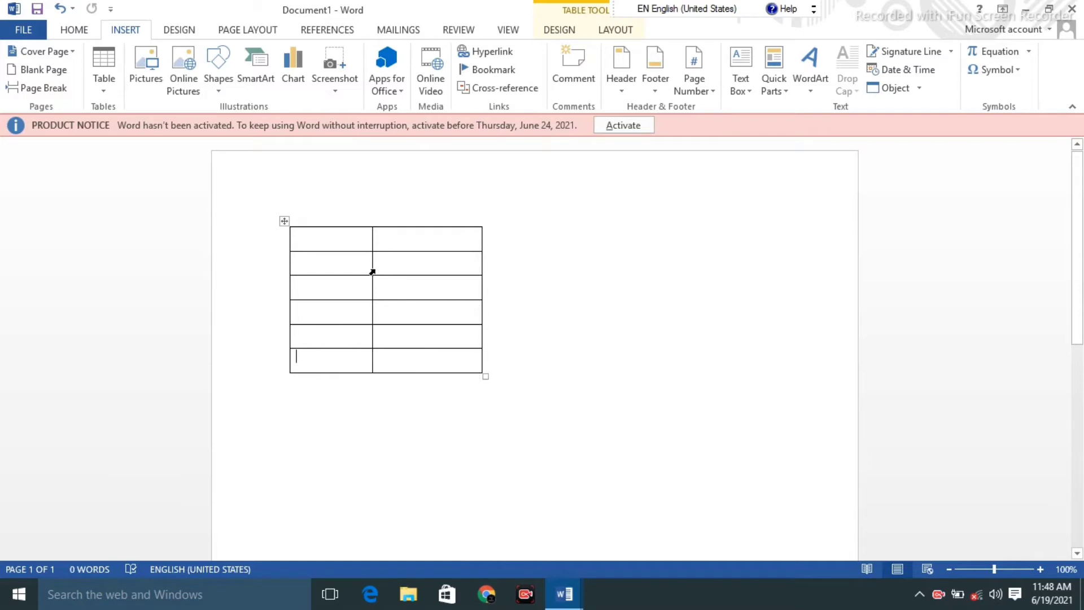
pyautogui.moveTo(370, 247); pyautogui.dragTo(351, 279)
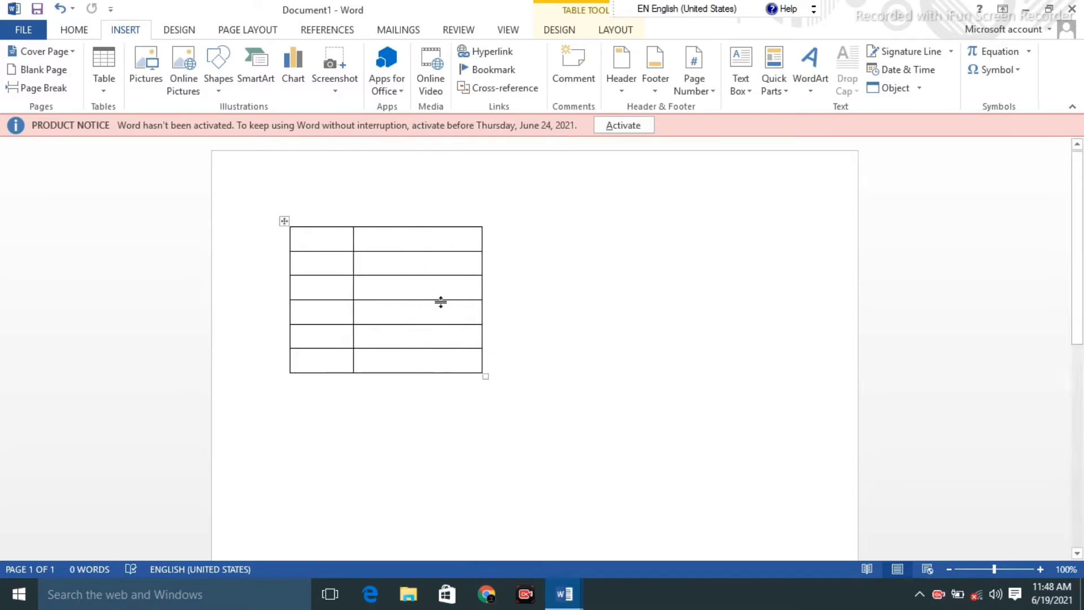
# - Delete the whole six-row, two-column table
pyautogui.click(285, 221)
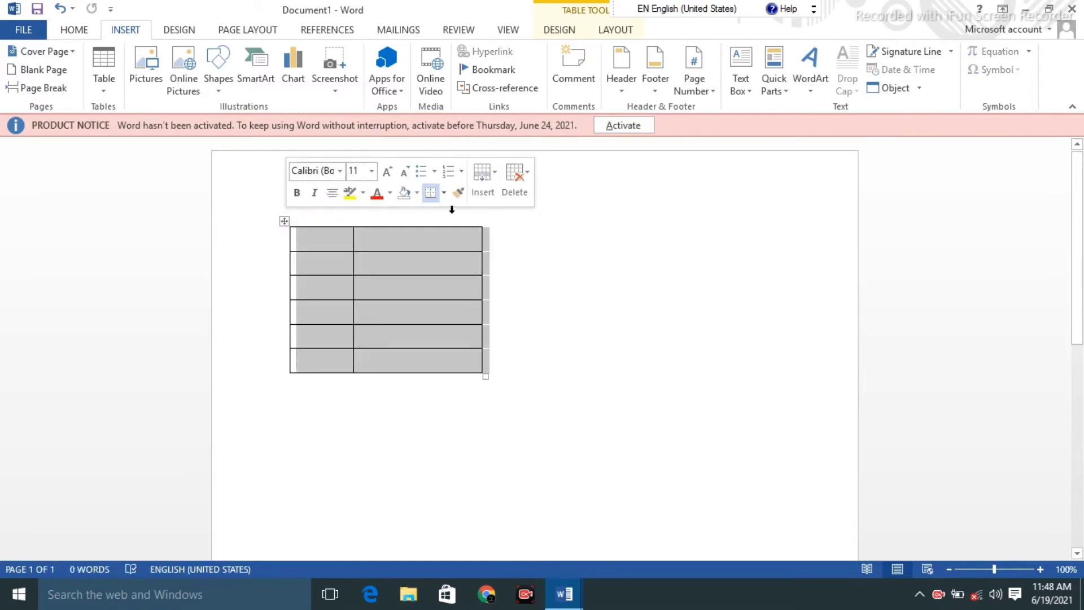
pyautogui.click(515, 178)
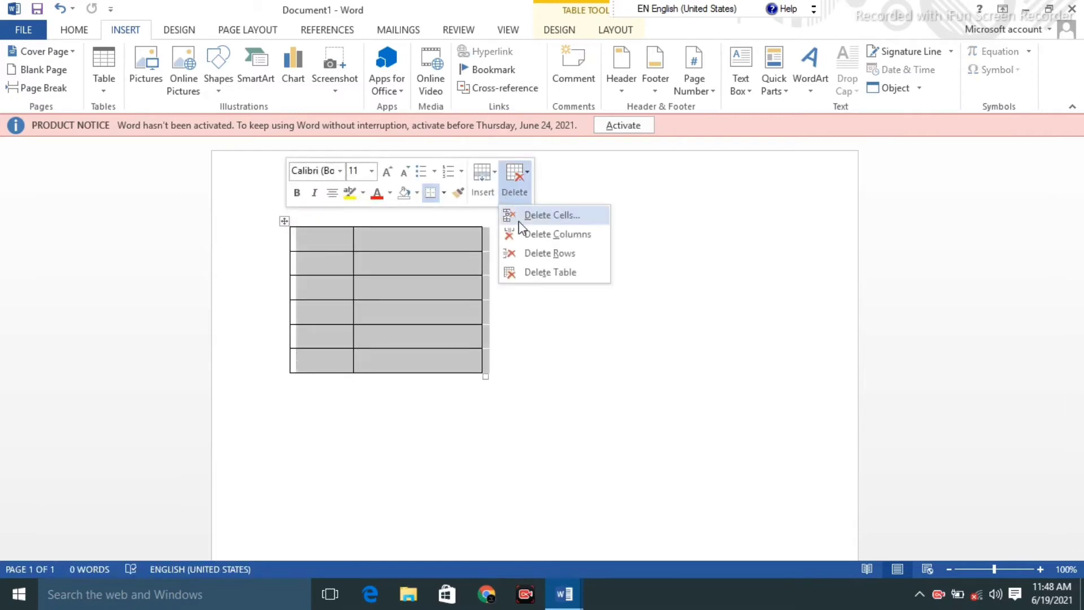
pyautogui.click(518, 271)
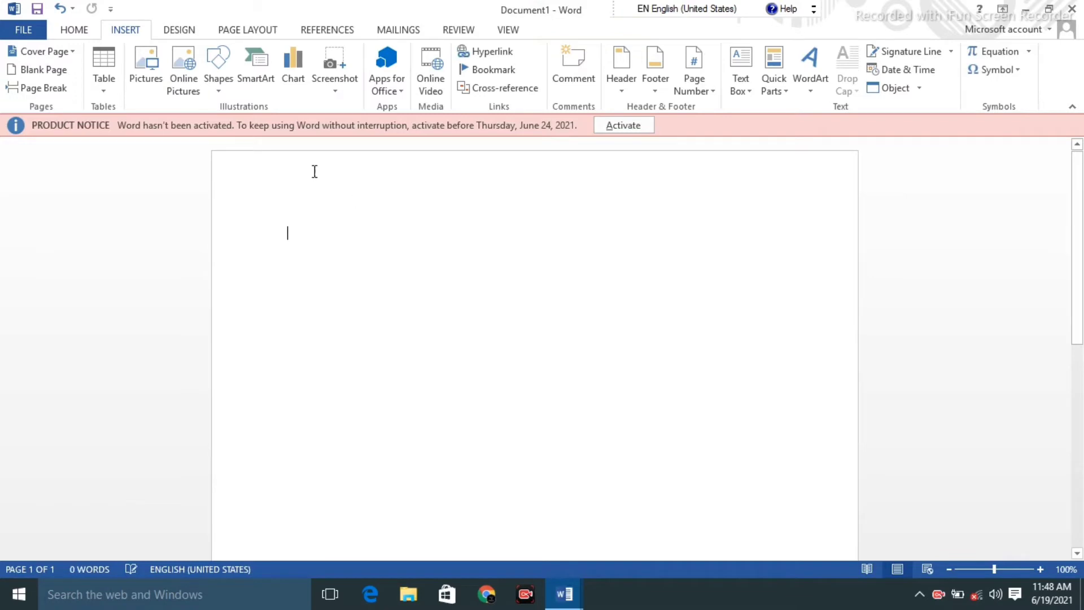
# - Draw a table outline about 4.83" wide and 0.76" high with Draw Table, and split it into five columns with four vertical lines
pyautogui.click(107, 85)
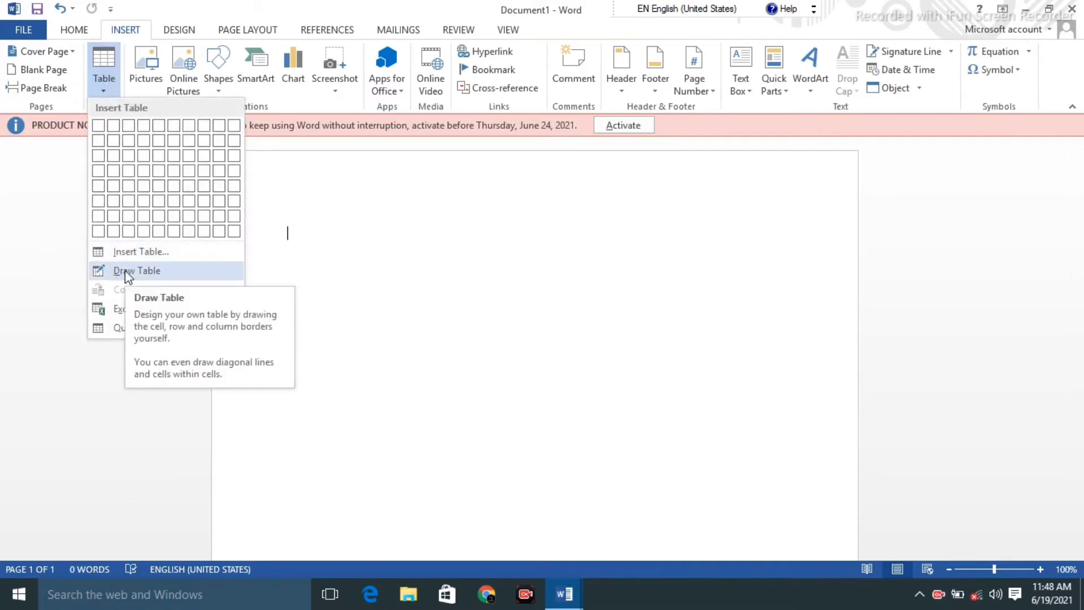
pyautogui.click(187, 277)
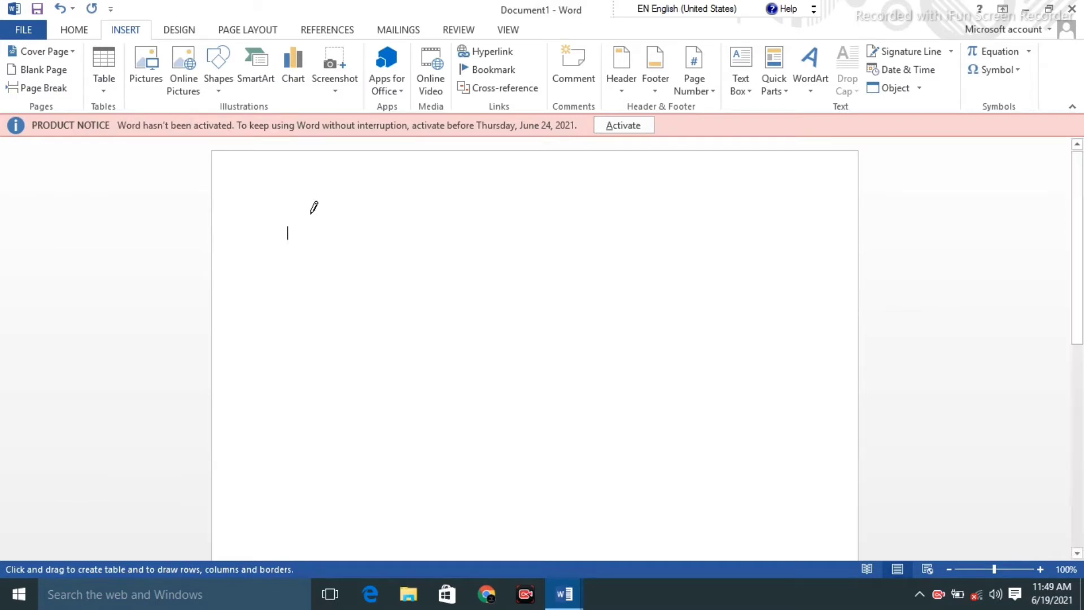
pyautogui.moveTo(310, 212)
pyautogui.mouseDown()
pyautogui.moveTo(320, 228)
pyautogui.moveTo(372, 242)
pyautogui.moveTo(587, 279)
pyautogui.moveTo(685, 276)
pyautogui.mouseUp()
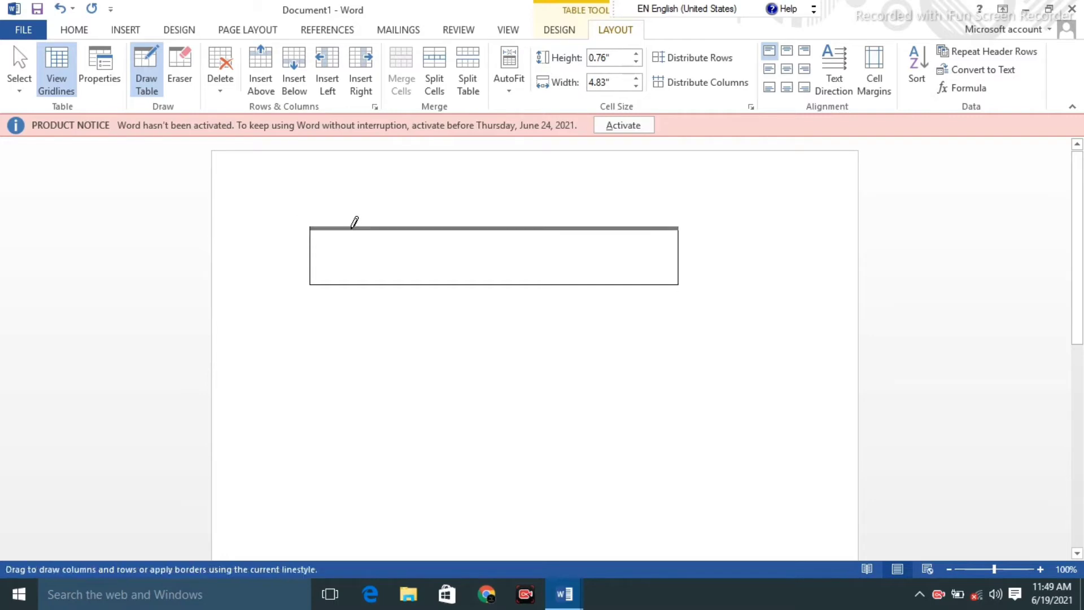
pyautogui.moveTo(351, 227); pyautogui.dragTo(350, 284)
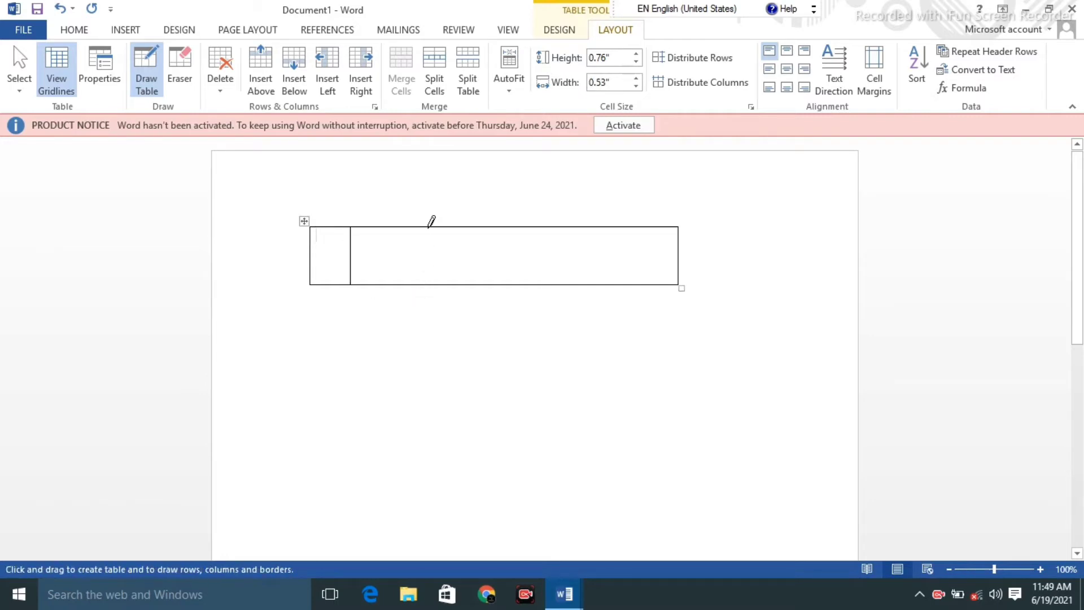
pyautogui.moveTo(425, 227); pyautogui.dragTo(422, 284)
pyautogui.moveTo(504, 222); pyautogui.dragTo(501, 284)
pyautogui.moveTo(599, 222); pyautogui.dragTo(600, 275)
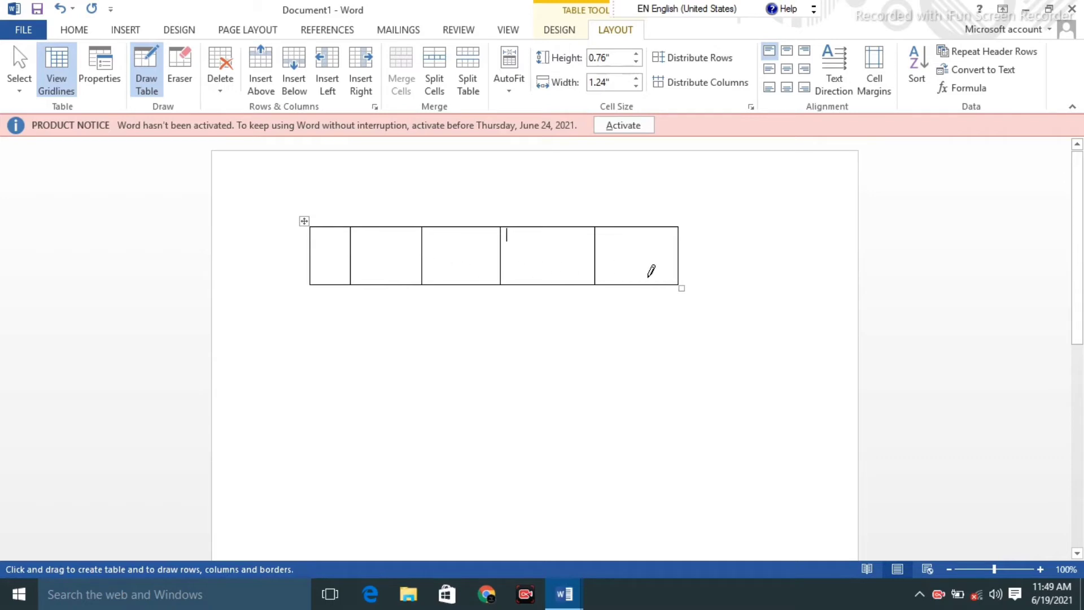
# - Stop drawing and enlarge the whole table from its lower right corner to a height of about 1.63"
pyautogui.click(646, 265)
pyautogui.press('Escape')
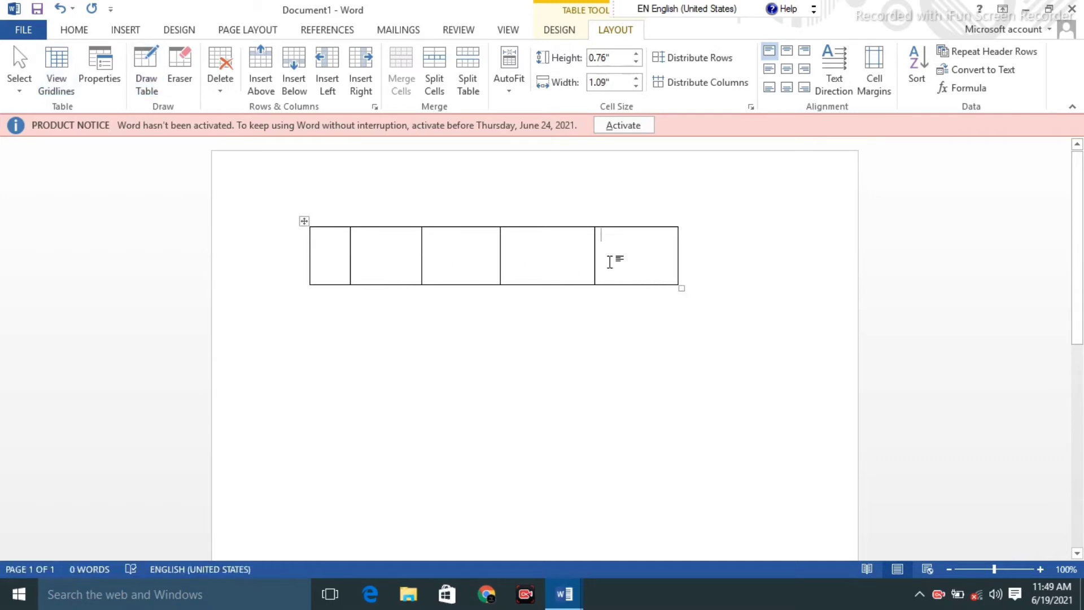
pyautogui.moveTo(681, 288); pyautogui.dragTo(723, 352)
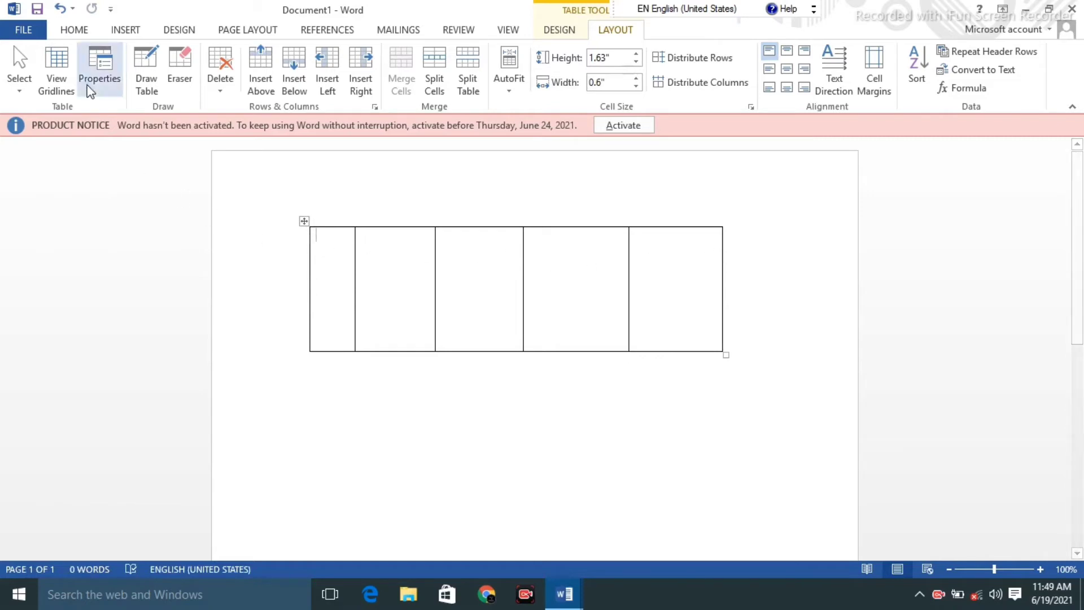
# - Draw two horizontal lines across all five columns to divide the table into three rows of similar height
pyautogui.click(125, 29)
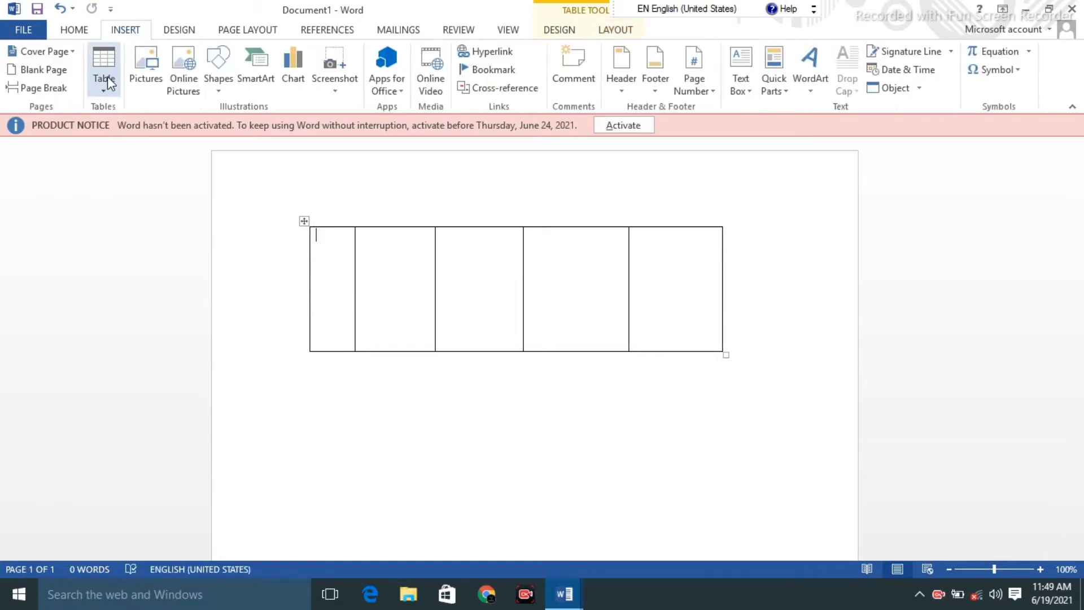
pyautogui.click(111, 90)
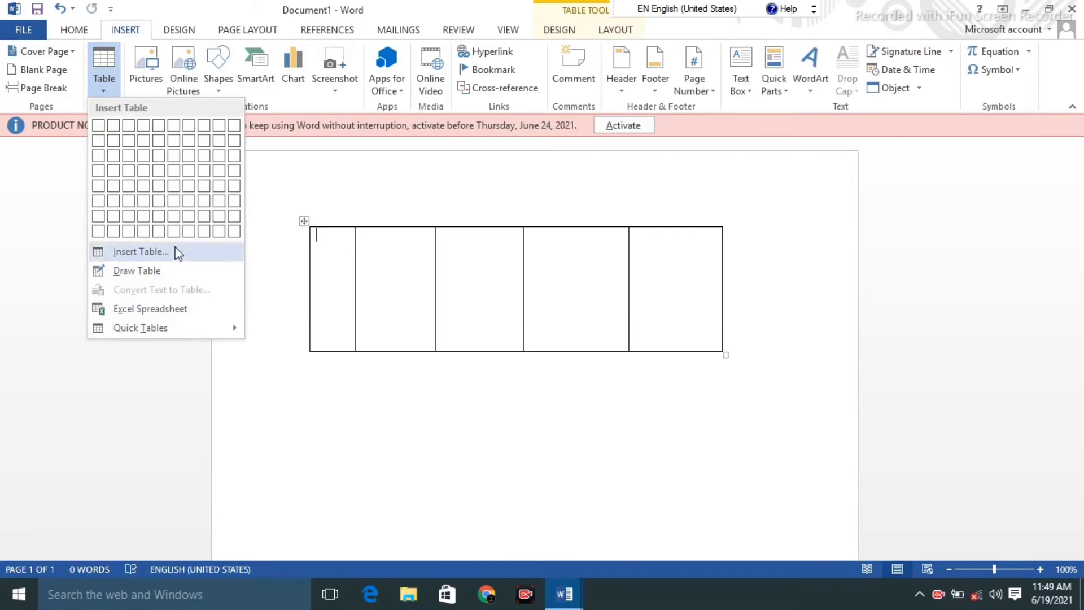
pyautogui.click(169, 271)
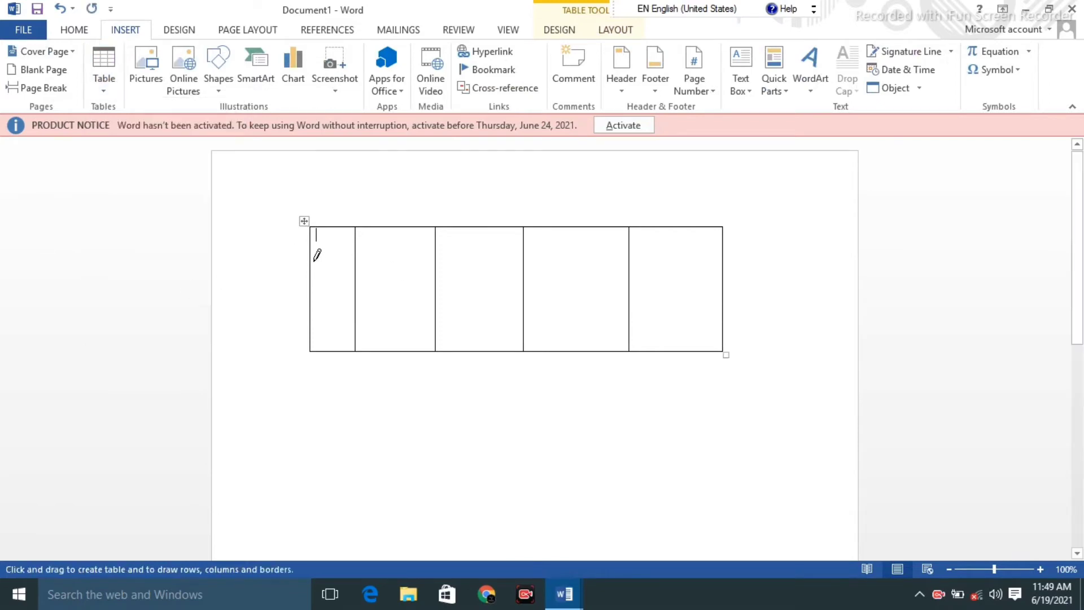
pyautogui.moveTo(314, 261); pyautogui.dragTo(696, 261)
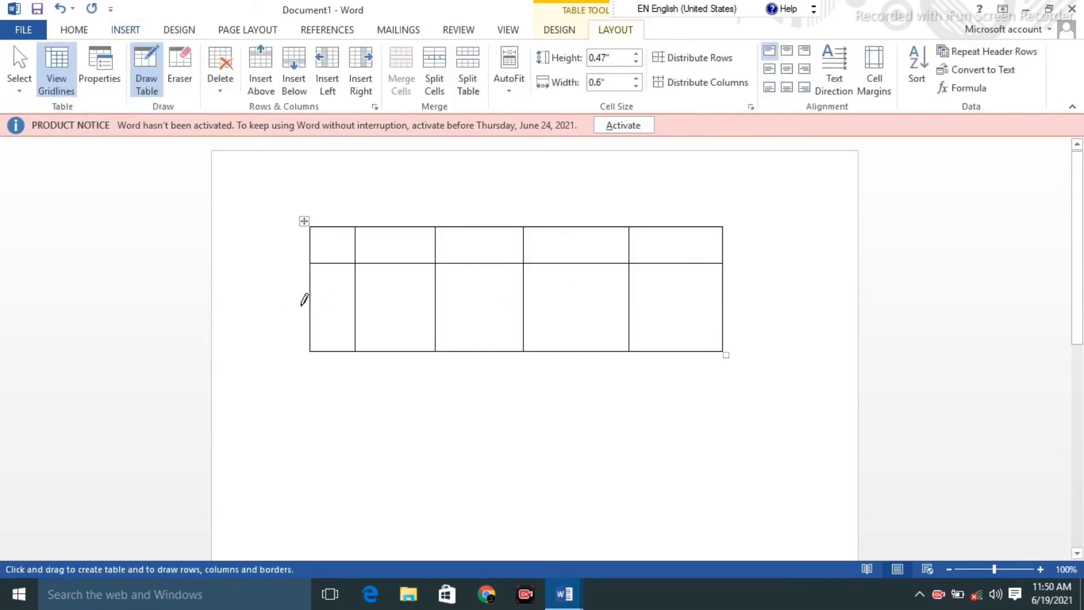
pyautogui.moveTo(315, 299); pyautogui.dragTo(700, 299)
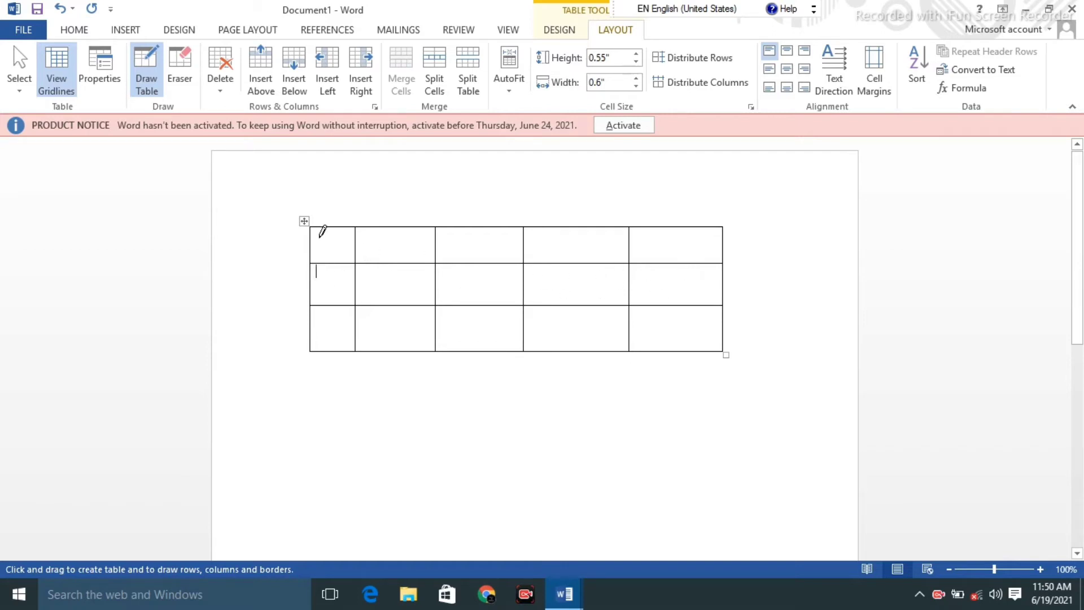
# - Enter 1 and 2 in the first two cells of the table's first row
pyautogui.click(325, 234)
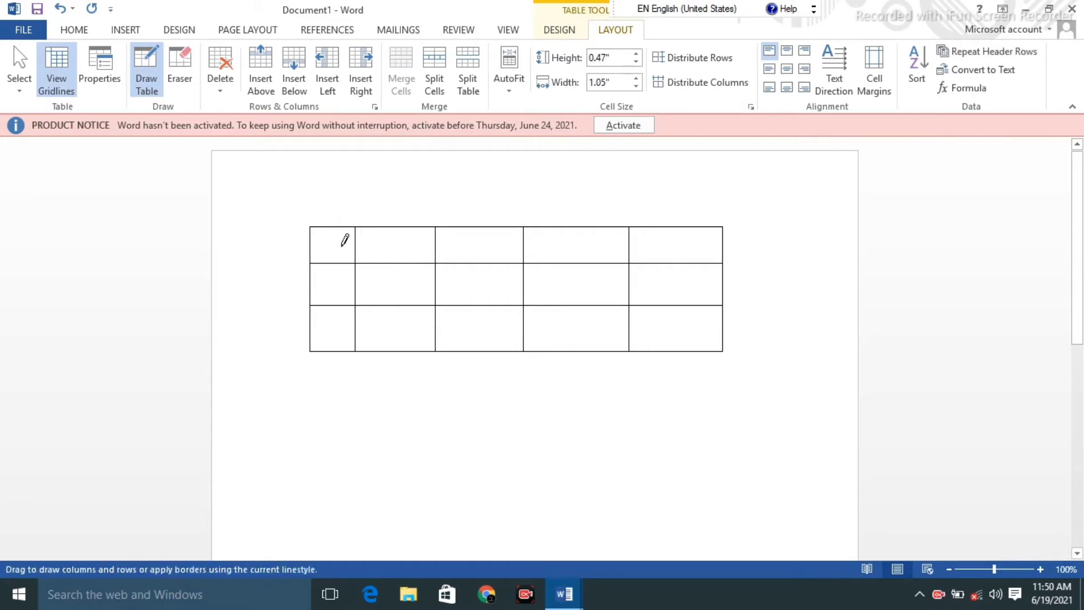
pyautogui.write('1')
pyautogui.press('Tab')
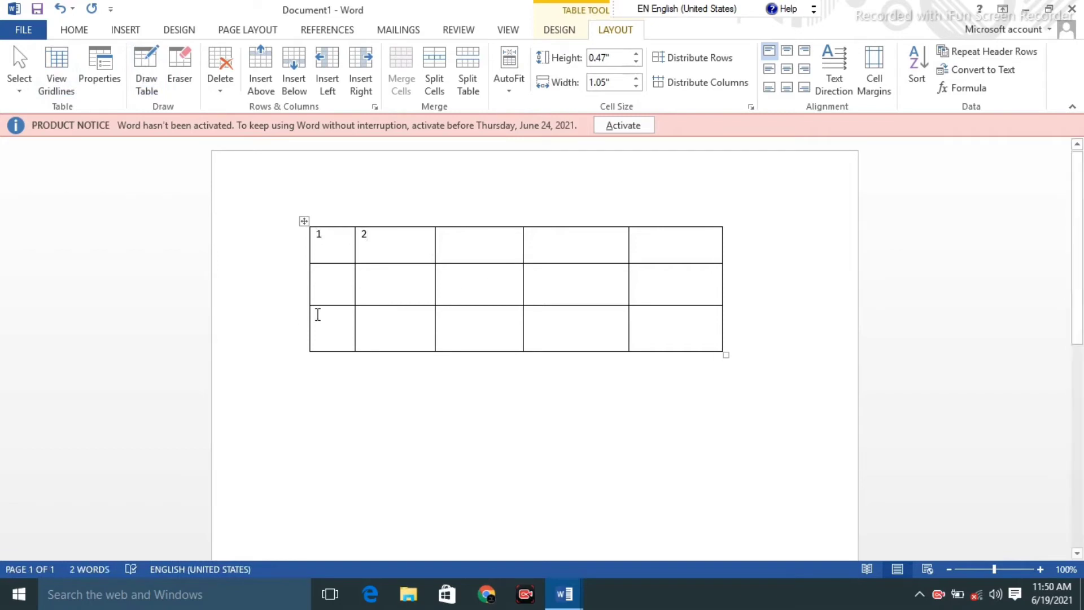
pyautogui.moveTo(332, 239); pyautogui.dragTo(355, 336)
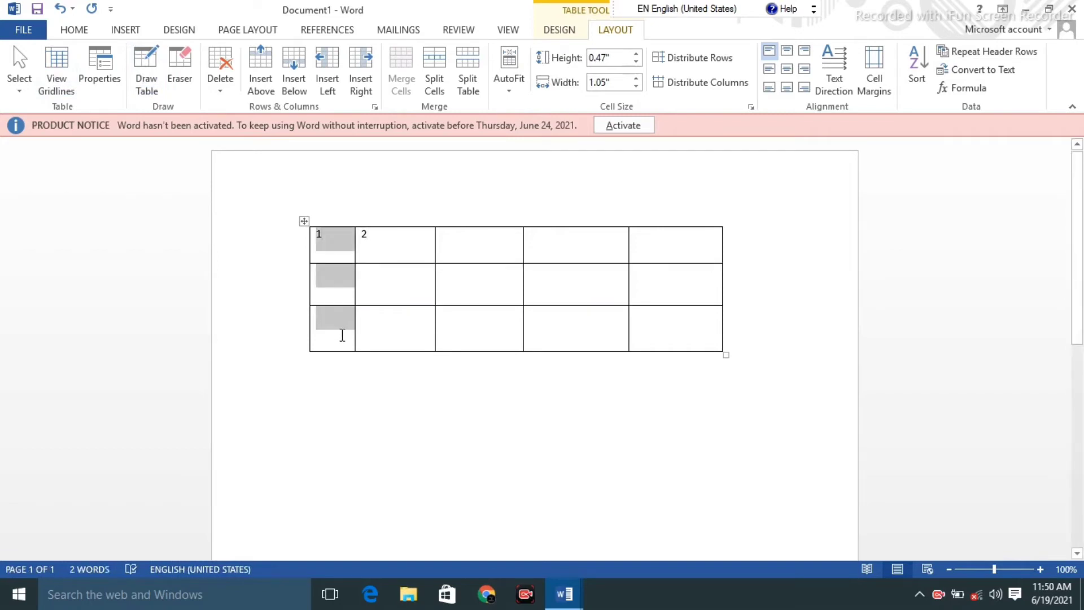
pyautogui.click(391, 411)
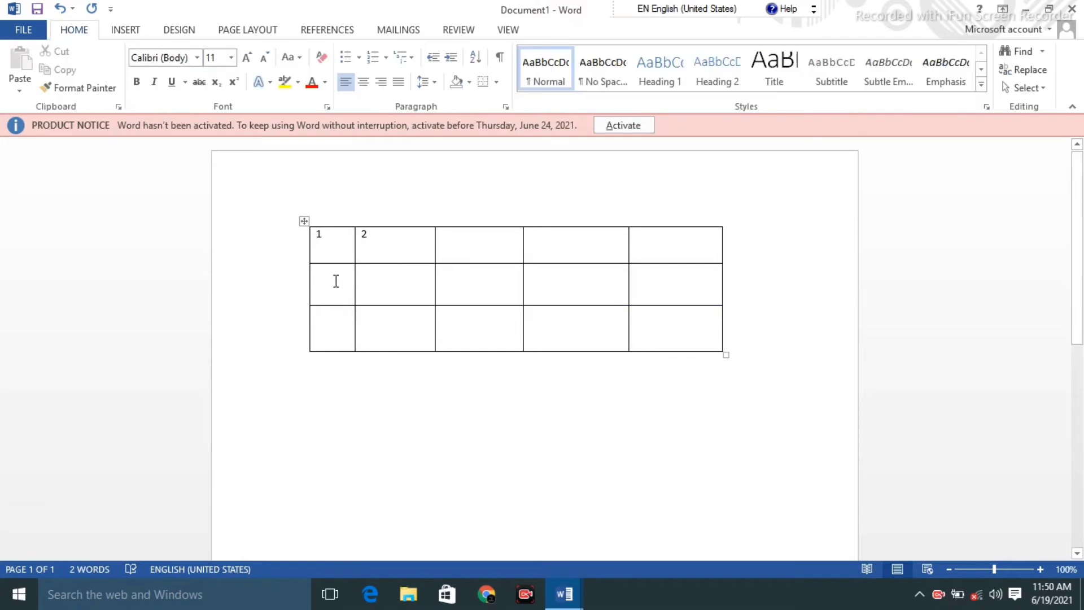
pyautogui.moveTo(333, 280); pyautogui.dragTo(728, 348)
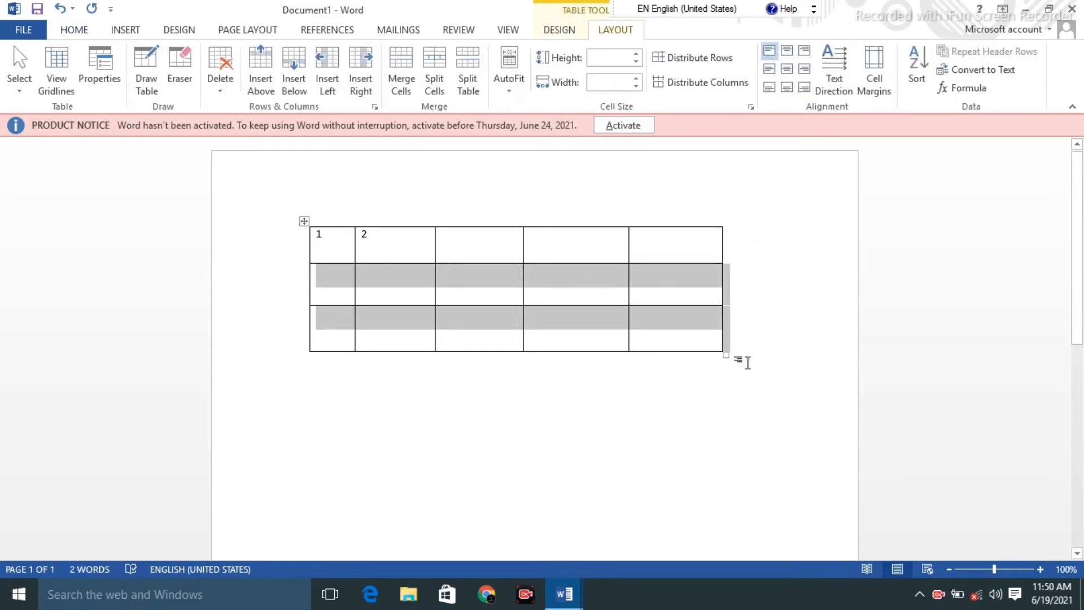
pyautogui.click(774, 303)
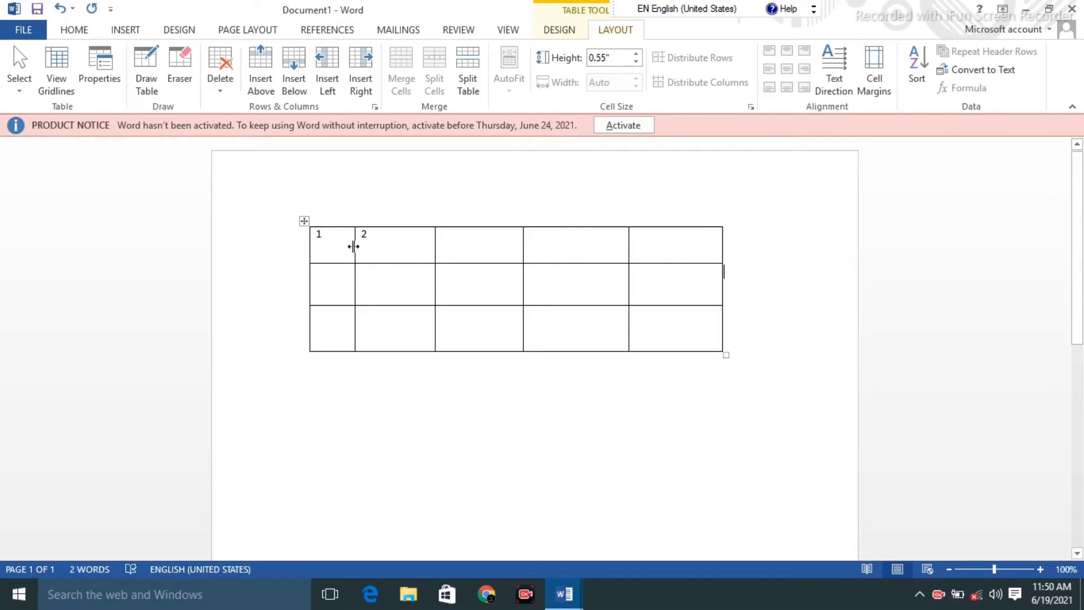
pyautogui.rightClick(353, 246)
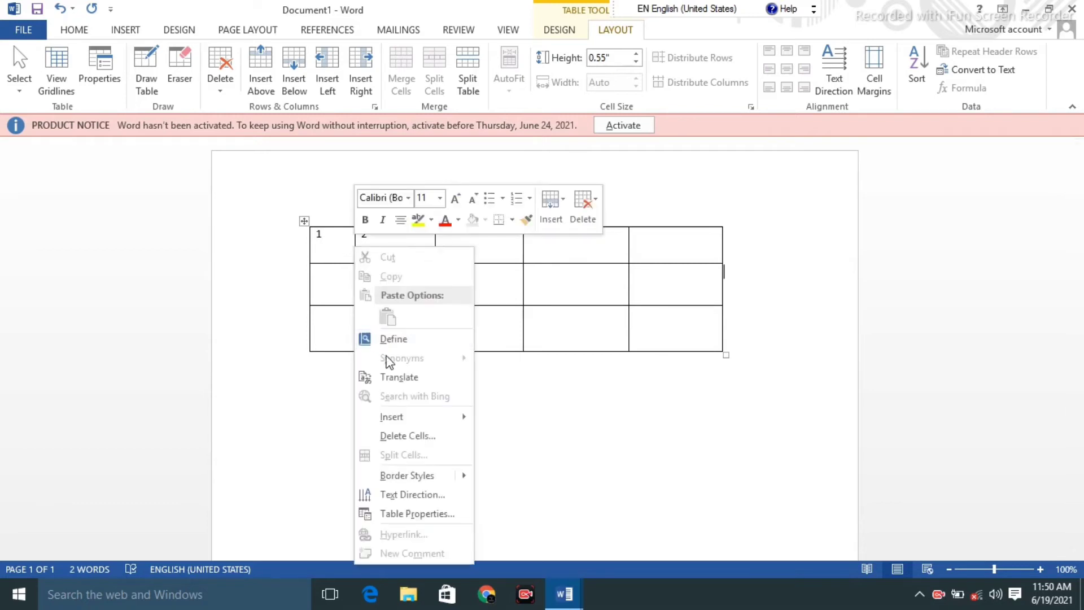
pyautogui.moveTo(394, 482)
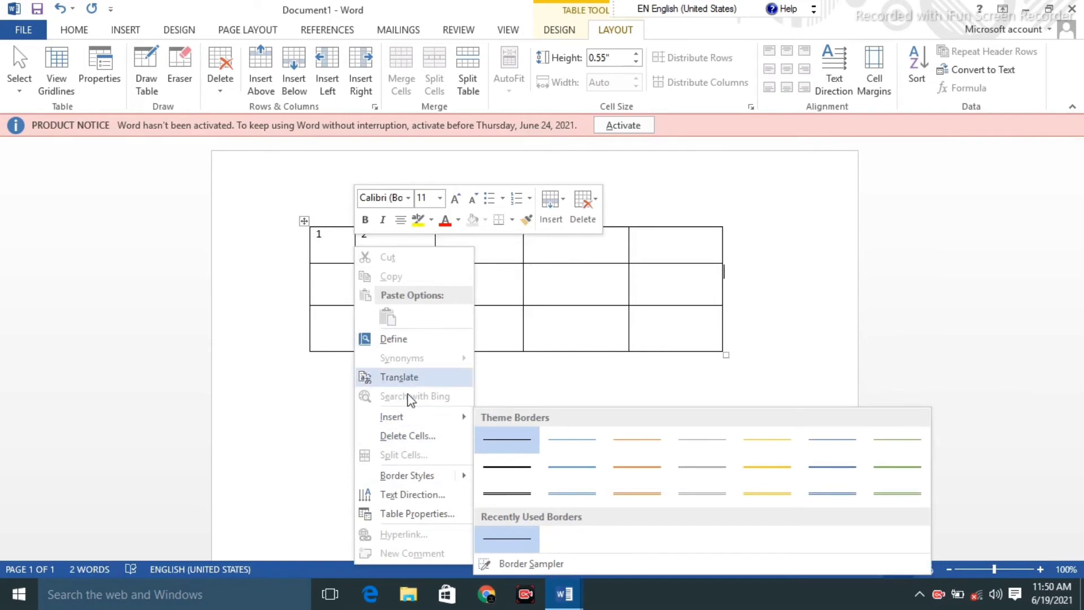
pyautogui.click(980, 574)
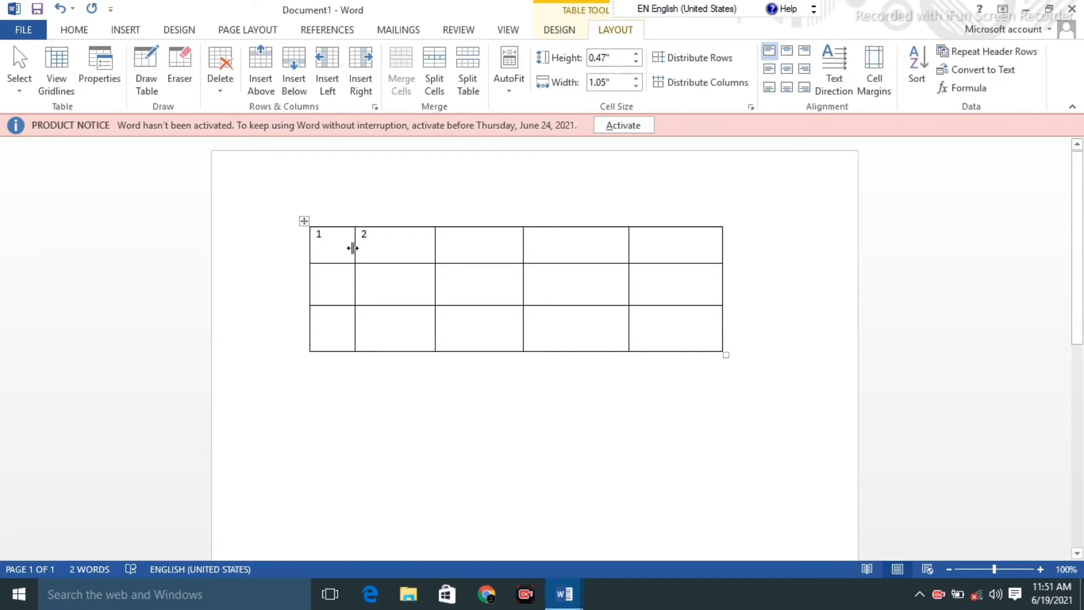
pyautogui.moveTo(380, 242); pyautogui.dragTo(322, 235)
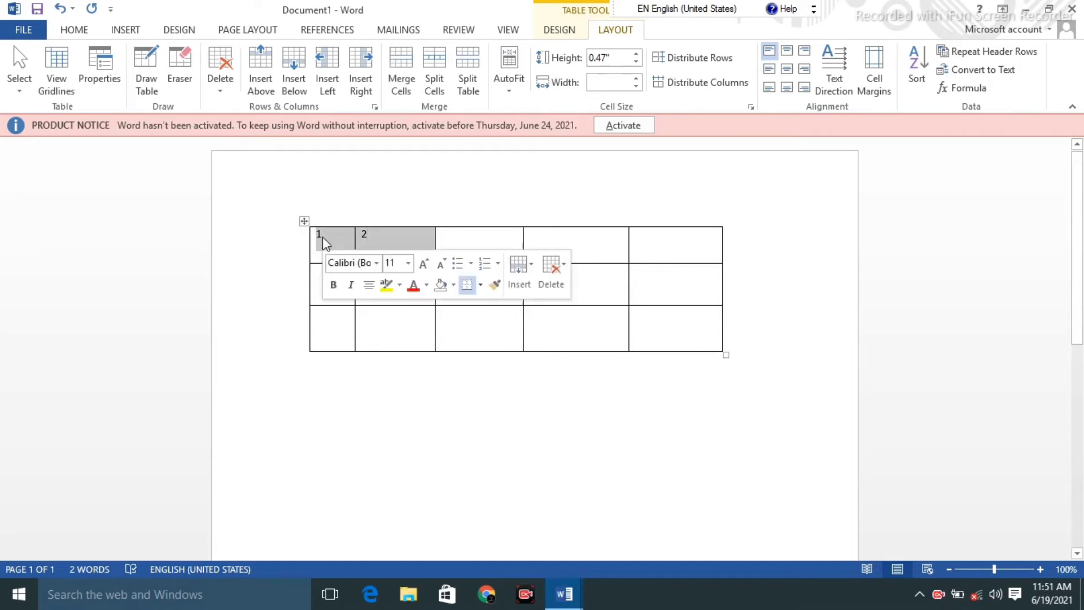
pyautogui.click(354, 372)
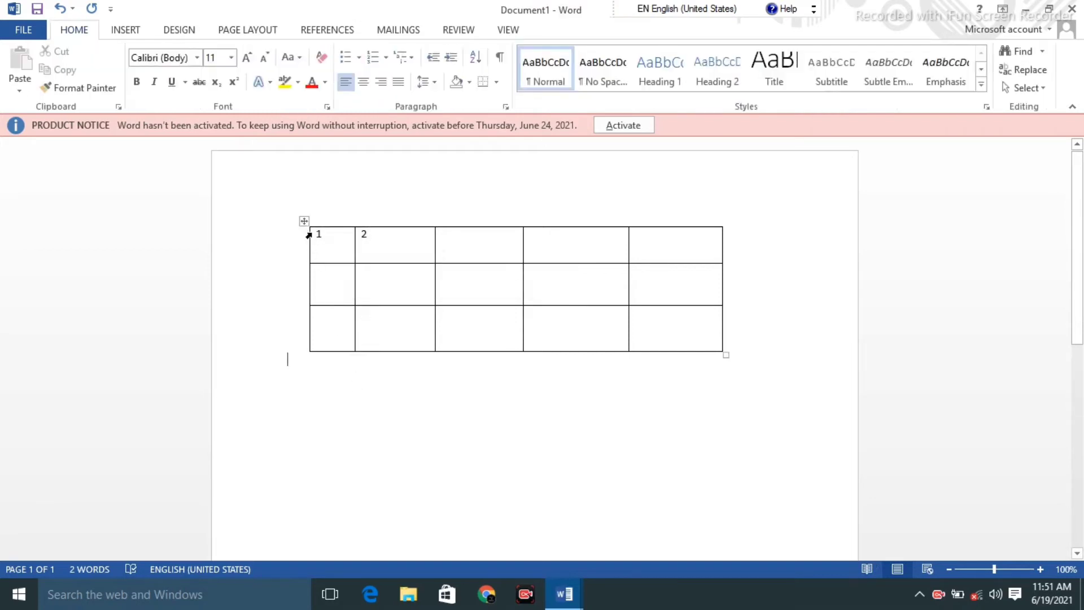
# - Merge the first two cells of the first row, which contain 1 and 2, into one cell
pyautogui.moveTo(308, 235); pyautogui.dragTo(385, 257)
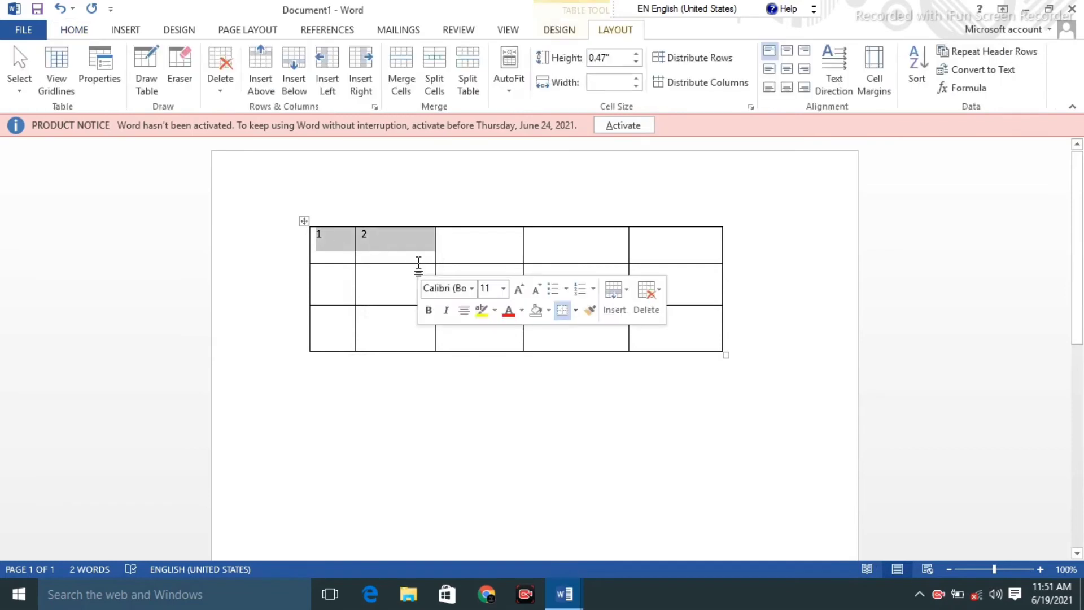
pyautogui.rightClick(399, 236)
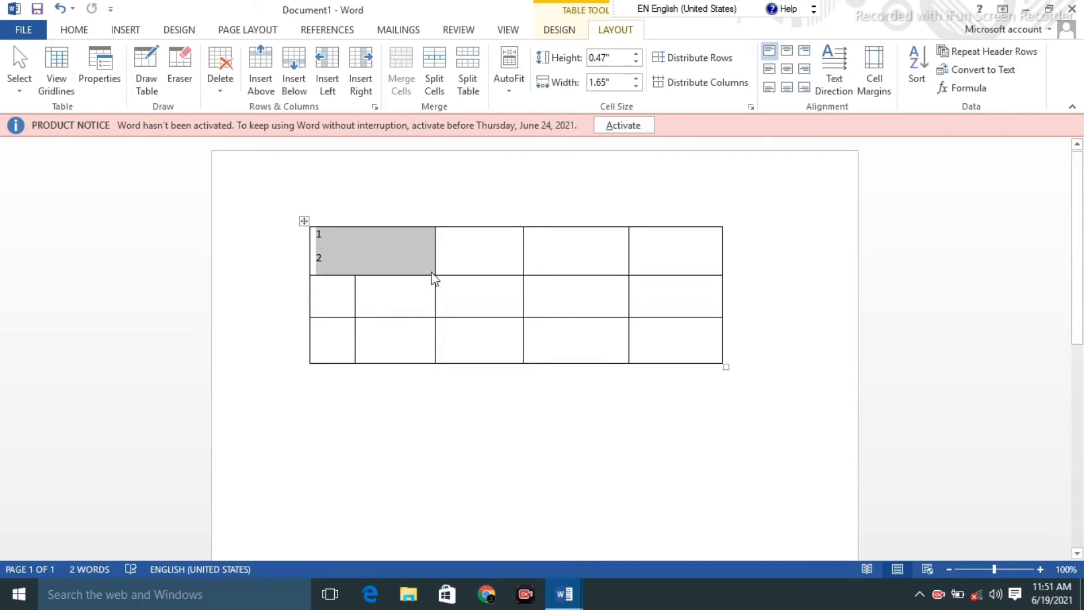
pyautogui.click(408, 256)
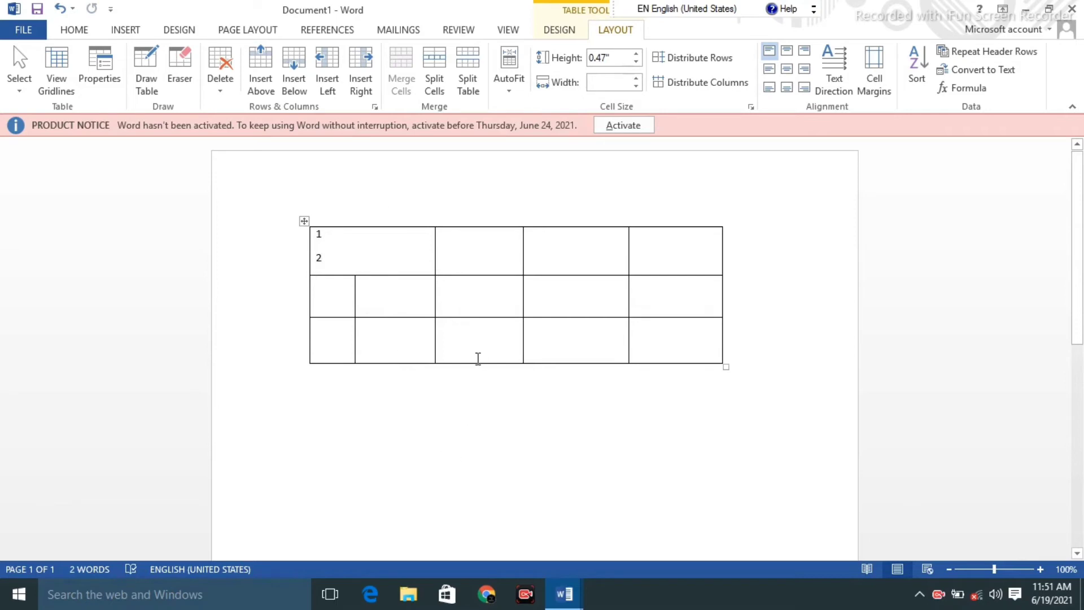
# - Draw a second table outline about 5.44" wide and 2" high below the existing table
pyautogui.scroll(-1, 477, 358)
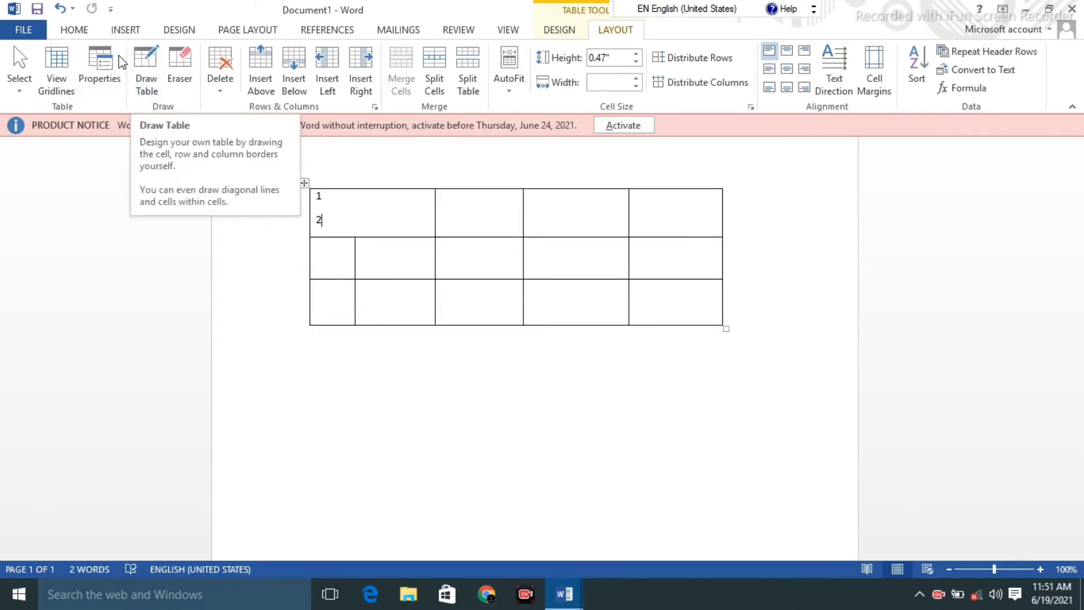
pyautogui.click(125, 29)
pyautogui.click(104, 93)
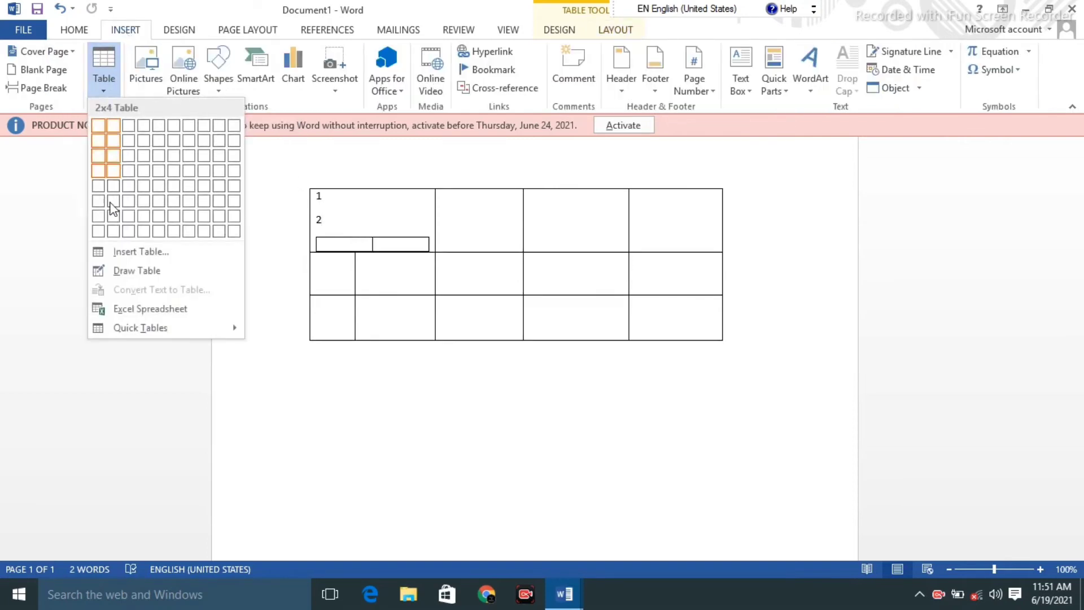
pyautogui.click(117, 273)
pyautogui.scroll(-5, 588, 386)
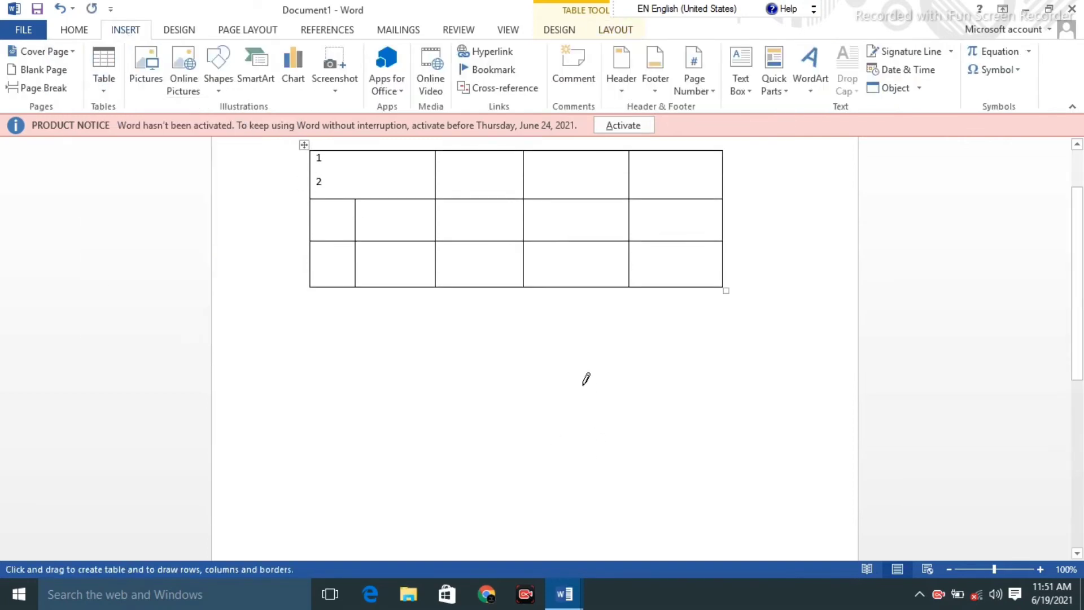
pyautogui.moveTo(322, 277)
pyautogui.mouseDown()
pyautogui.moveTo(322, 371)
pyautogui.moveTo(557, 424)
pyautogui.moveTo(736, 430)
pyautogui.mouseUp()
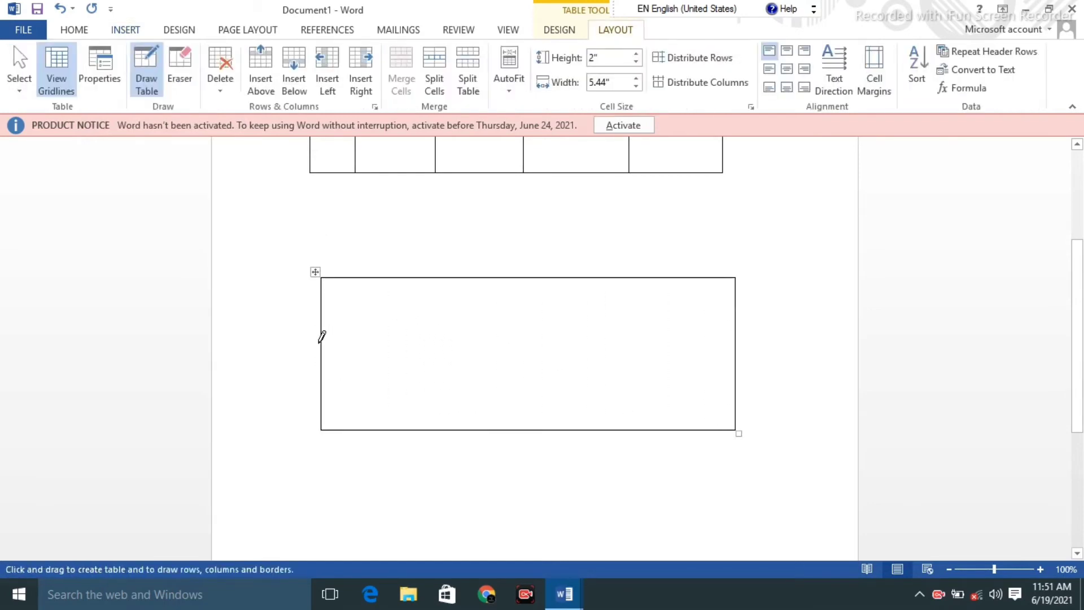
# - Draw a horizontal line across the second table and three vertical dividers, the first and last only within its lower row
pyautogui.moveTo(325, 342); pyautogui.dragTo(624, 342)
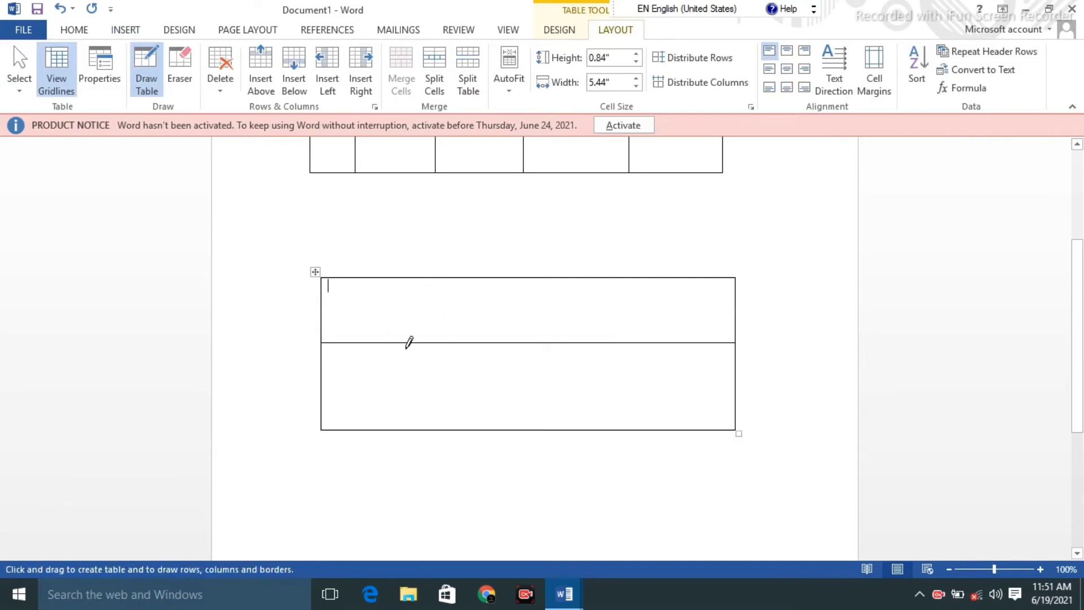
pyautogui.moveTo(409, 337); pyautogui.dragTo(407, 417)
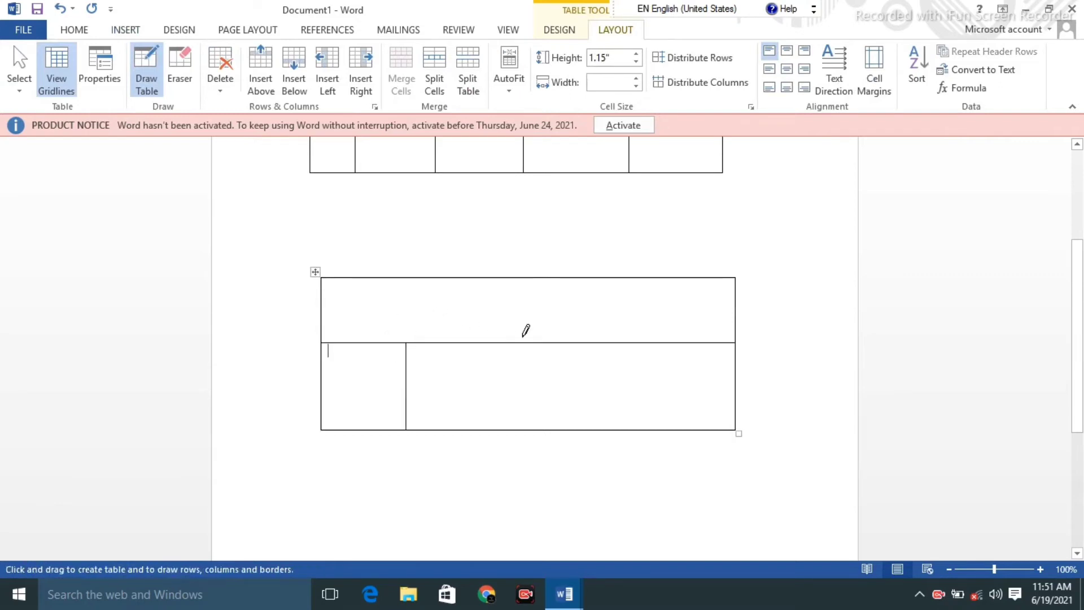
pyautogui.moveTo(520, 277); pyautogui.dragTo(515, 424)
pyautogui.moveTo(636, 343); pyautogui.dragTo(639, 417)
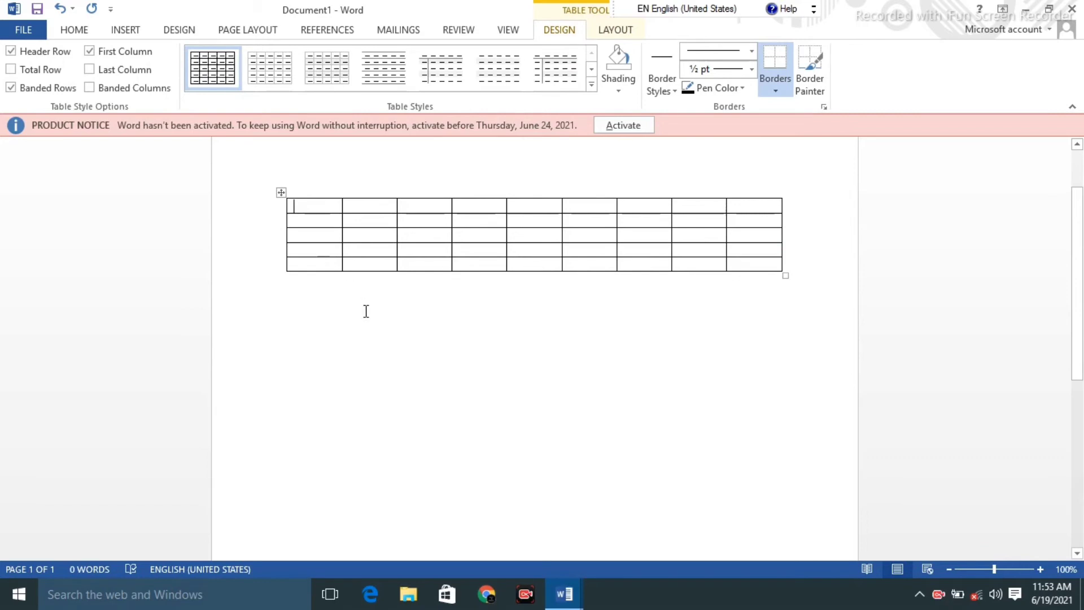
# - Number the nine cells of the table's first row from 1 to 9
pyautogui.write('1')
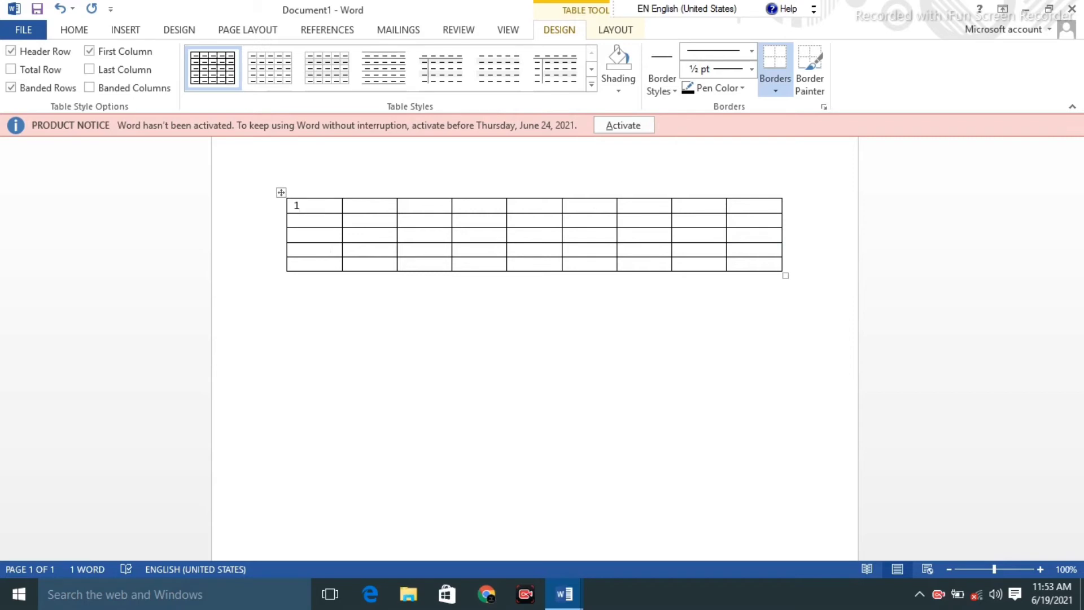
pyautogui.press('Tab')
pyautogui.write('2')
pyautogui.press('Tab')
pyautogui.write('3')
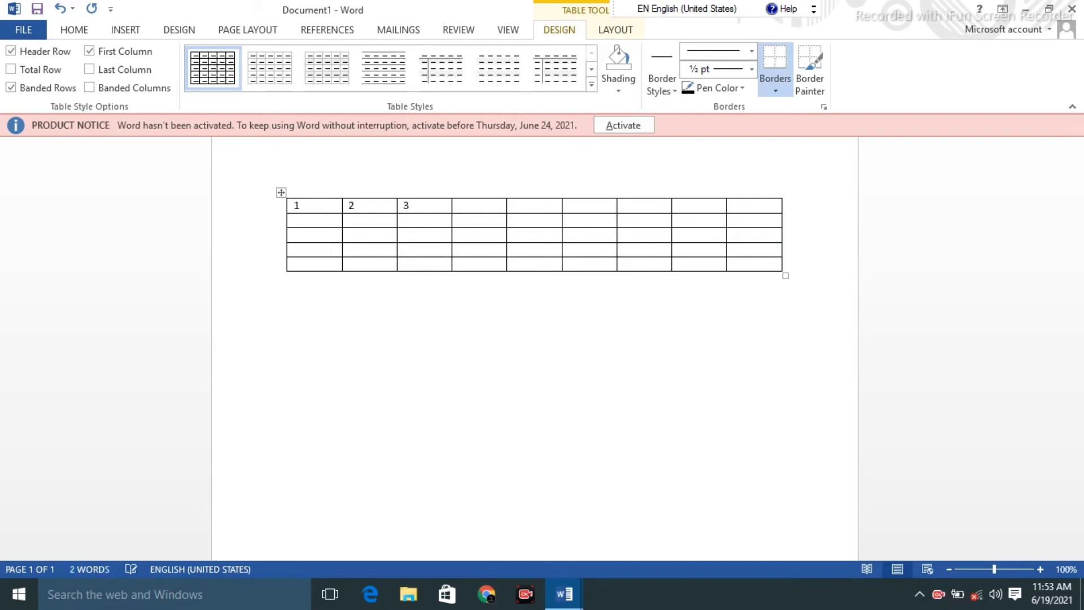
pyautogui.press('Tab')
pyautogui.write('4')
pyautogui.press('Tab')
pyautogui.write('5')
pyautogui.press('Tab')
pyautogui.write('6')
pyautogui.press('Tab')
pyautogui.write('7')
pyautogui.press('Tab')
pyautogui.write('8')
# - Enter 2, 3, 4 and 5 down the first column in the second to fifth rows
pyautogui.write('2')
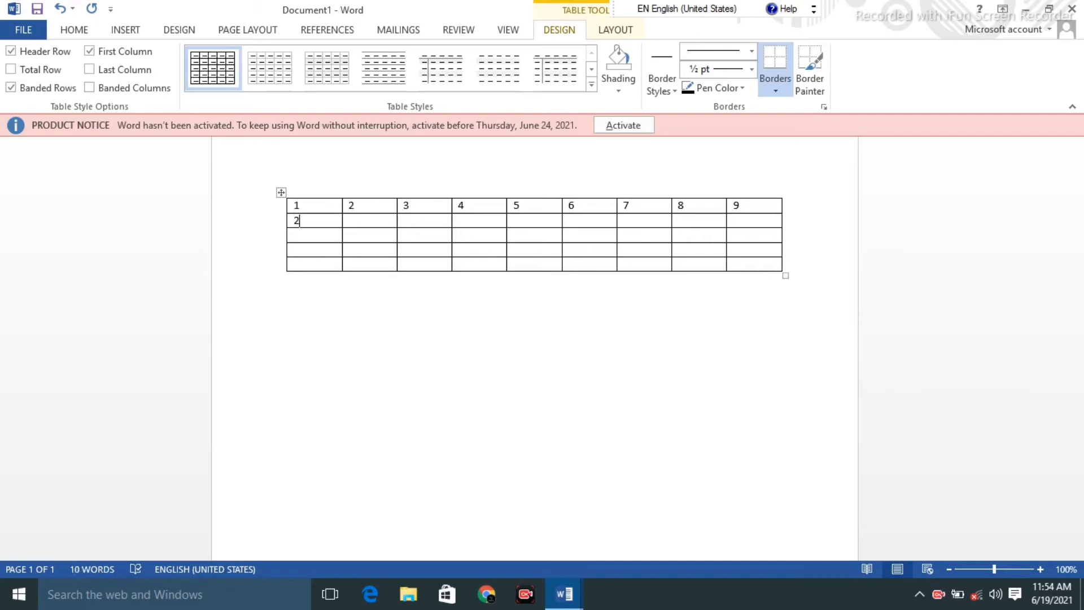
pyautogui.press('Down')
pyautogui.write('4')
pyautogui.write('5')
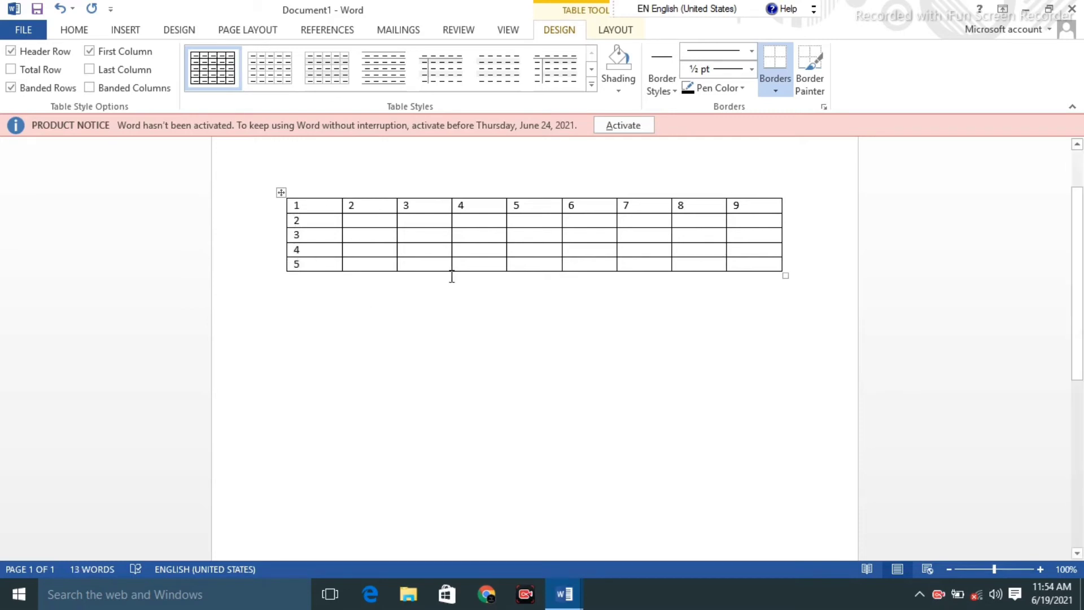
pyautogui.click(446, 304)
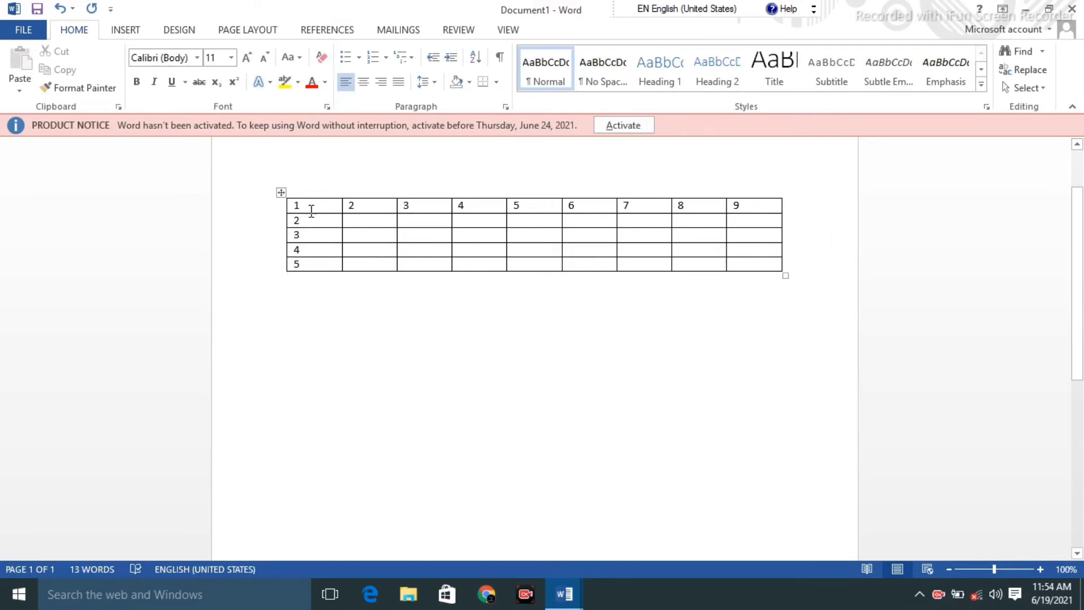
pyautogui.moveTo(307, 209); pyautogui.dragTo(302, 248)
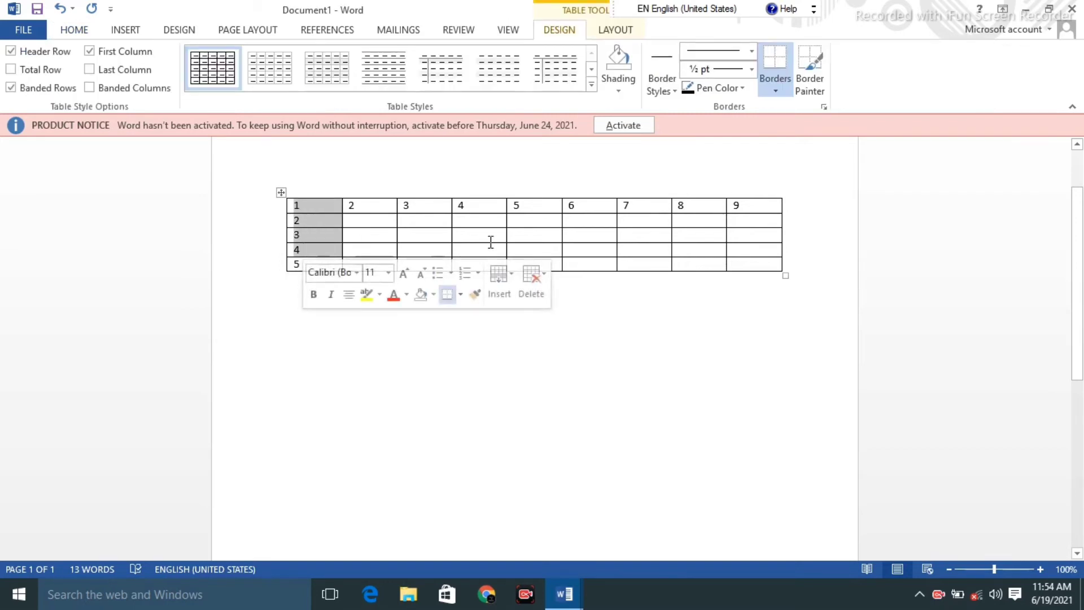
pyautogui.click(790, 218)
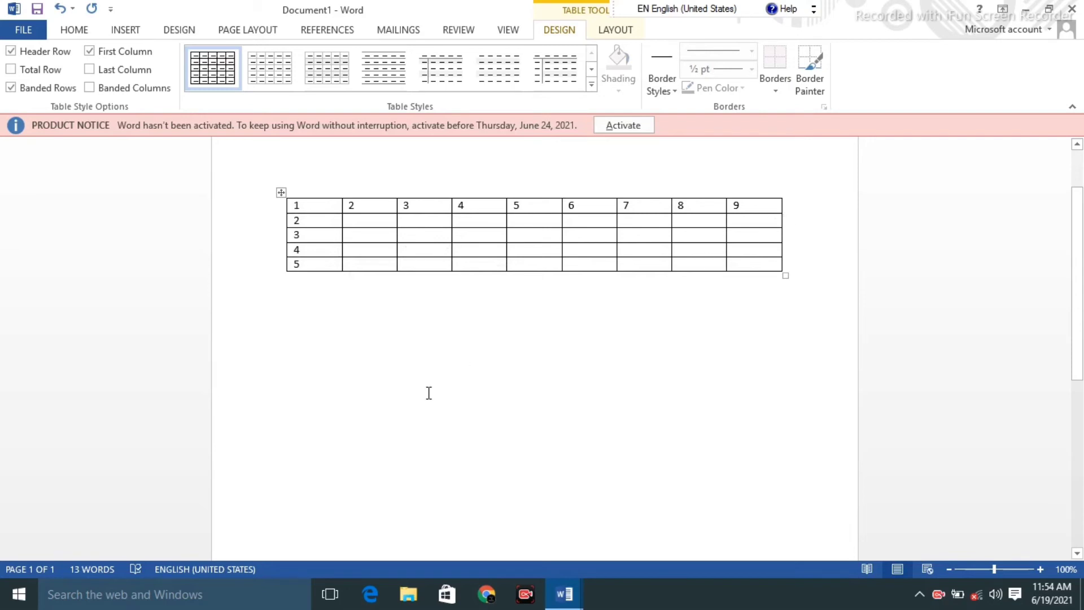
pyautogui.click(355, 290)
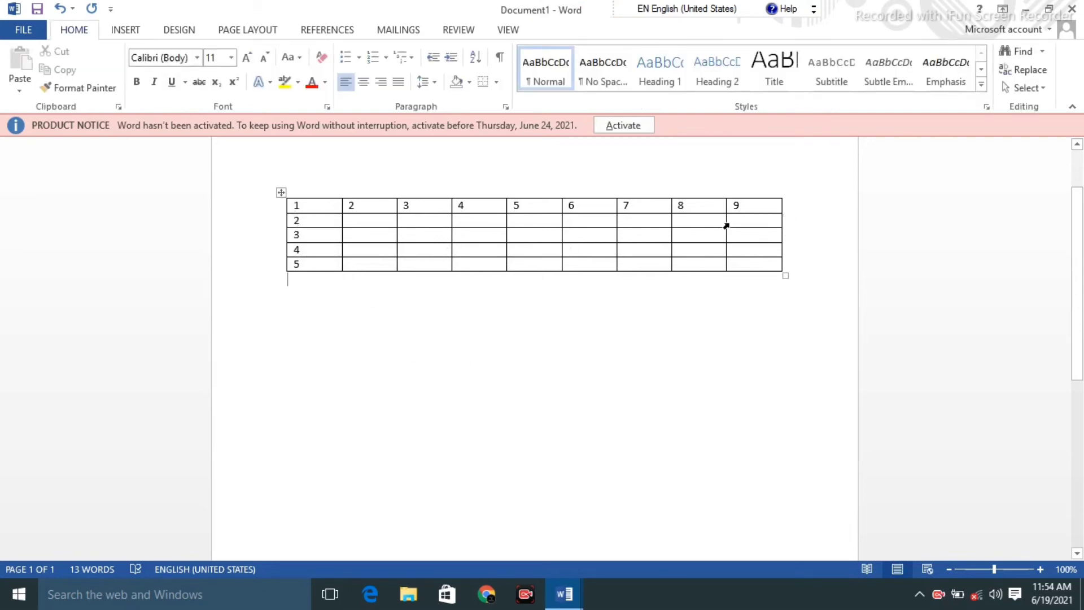
# - Insert two blank rows, one after the other, directly below the row starting with 2
pyautogui.moveTo(287, 224)
pyautogui.moveTo(290, 222); pyautogui.dragTo(756, 219)
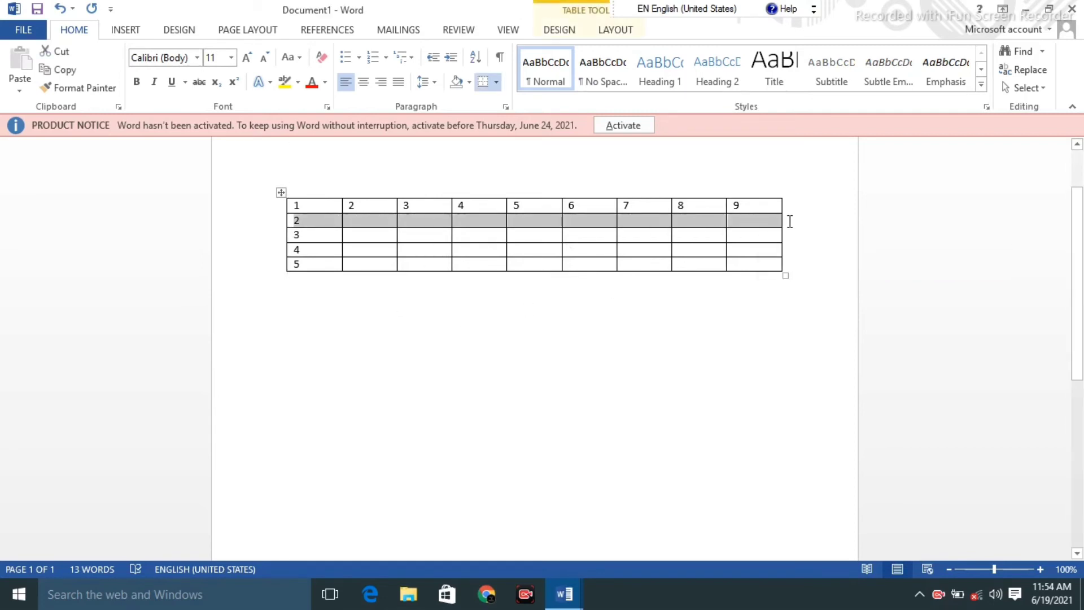
pyautogui.click(790, 221)
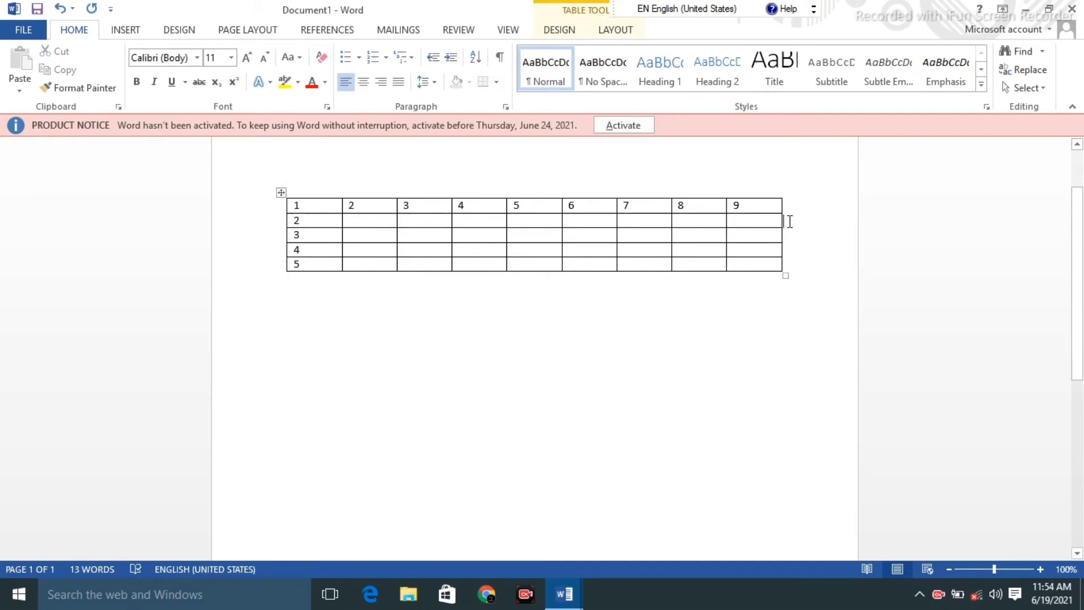
pyautogui.press('Return')
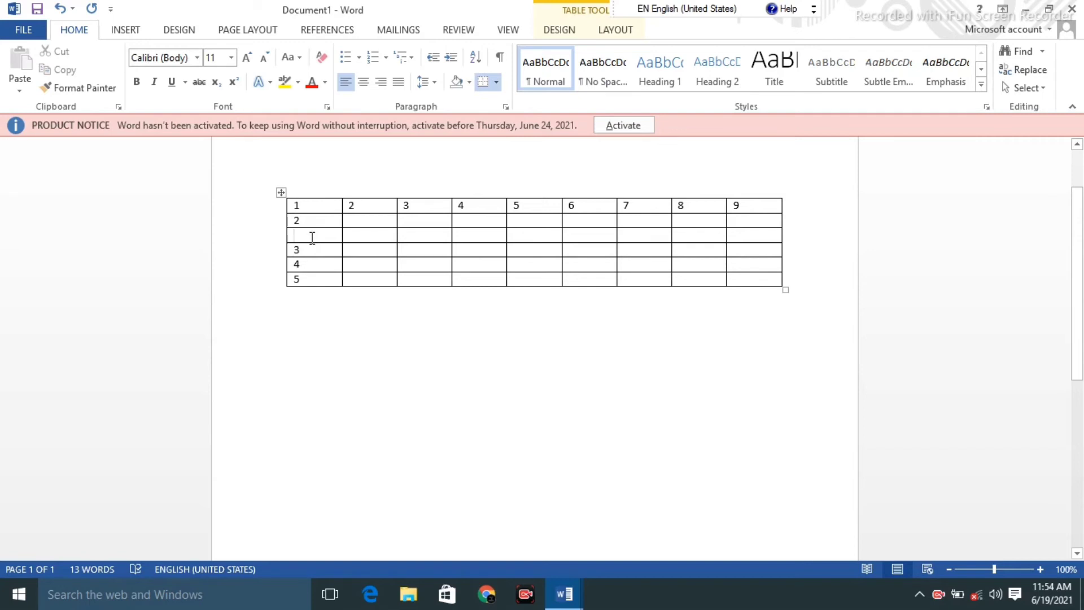
pyautogui.moveTo(312, 237); pyautogui.dragTo(762, 234)
pyautogui.click(789, 229)
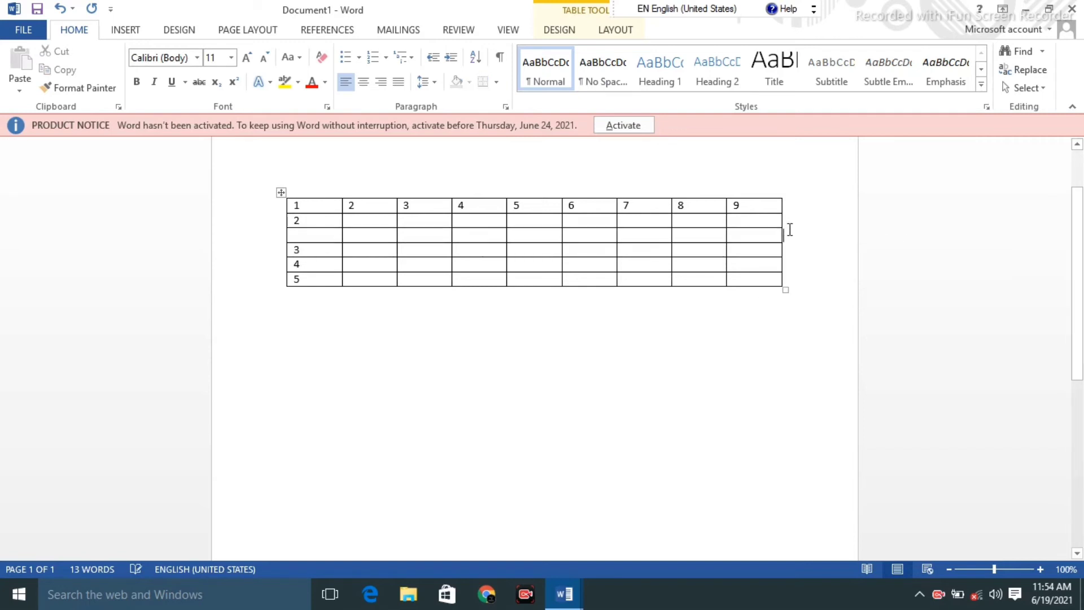
pyautogui.press('Return')
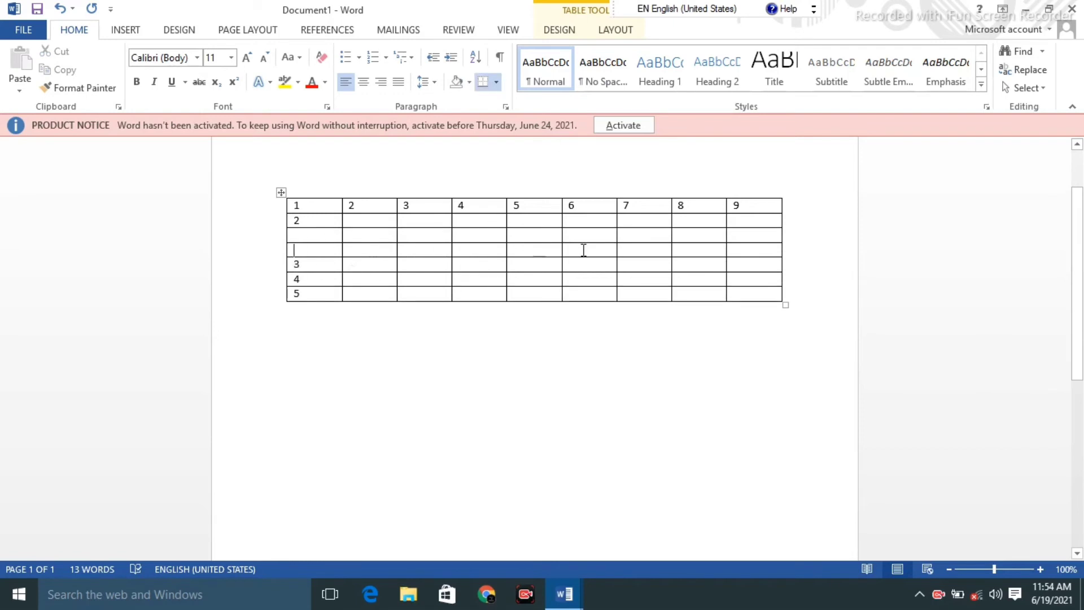
# - Undo both row insertions
pyautogui.hotkey('ctrl', 'z')
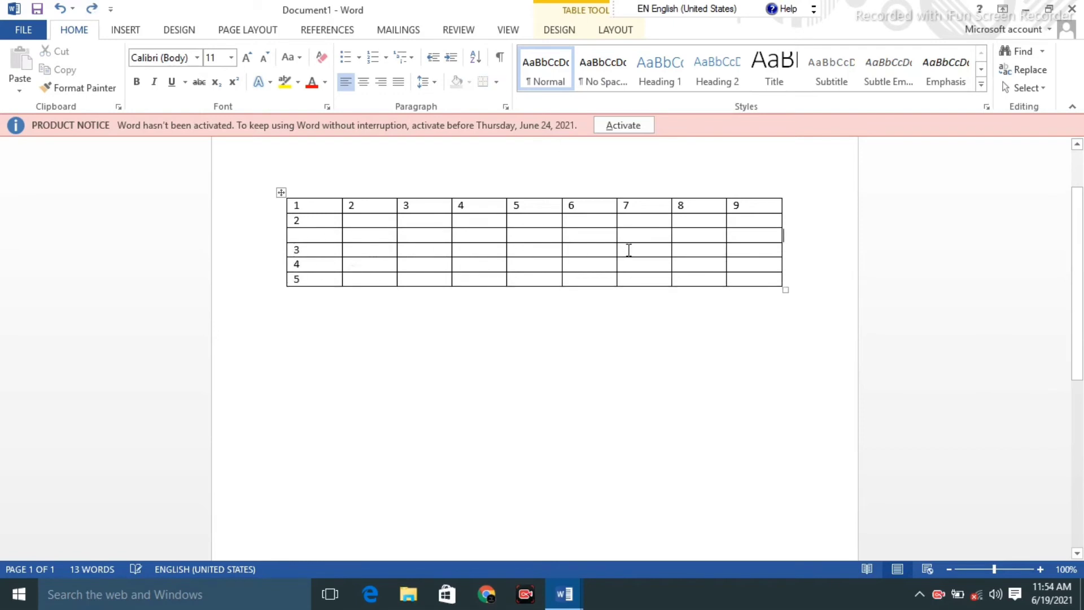
pyautogui.hotkey('ctrl', 'z')
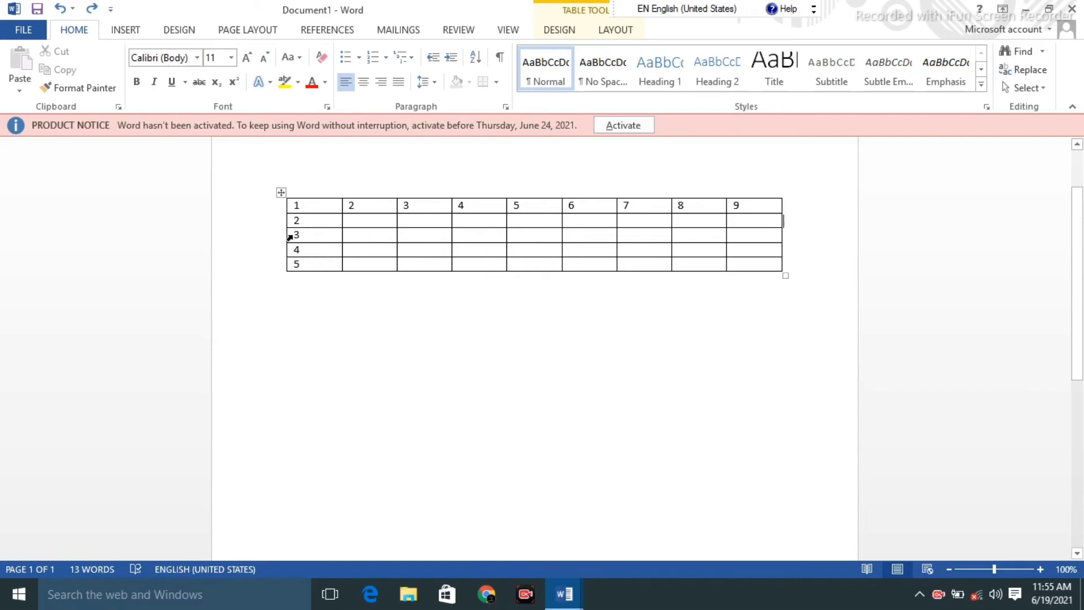
# - Split the table below the row starting with 2 so that rows 3, 4 and 5 form a separate table
pyautogui.moveTo(289, 238); pyautogui.dragTo(770, 271)
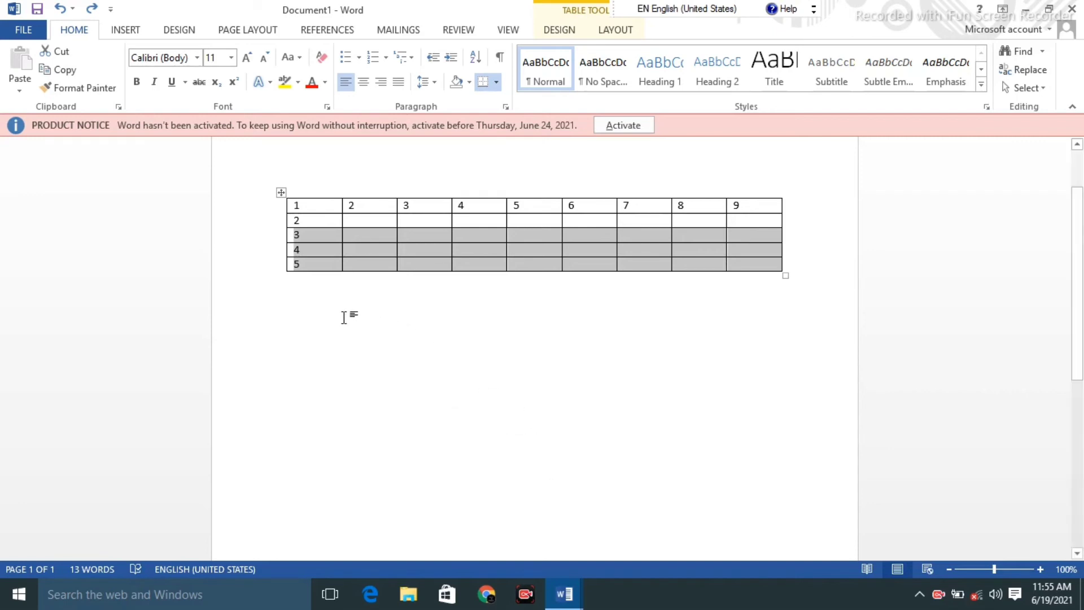
pyautogui.hotkey('ctrl', 'shift', 'Return')
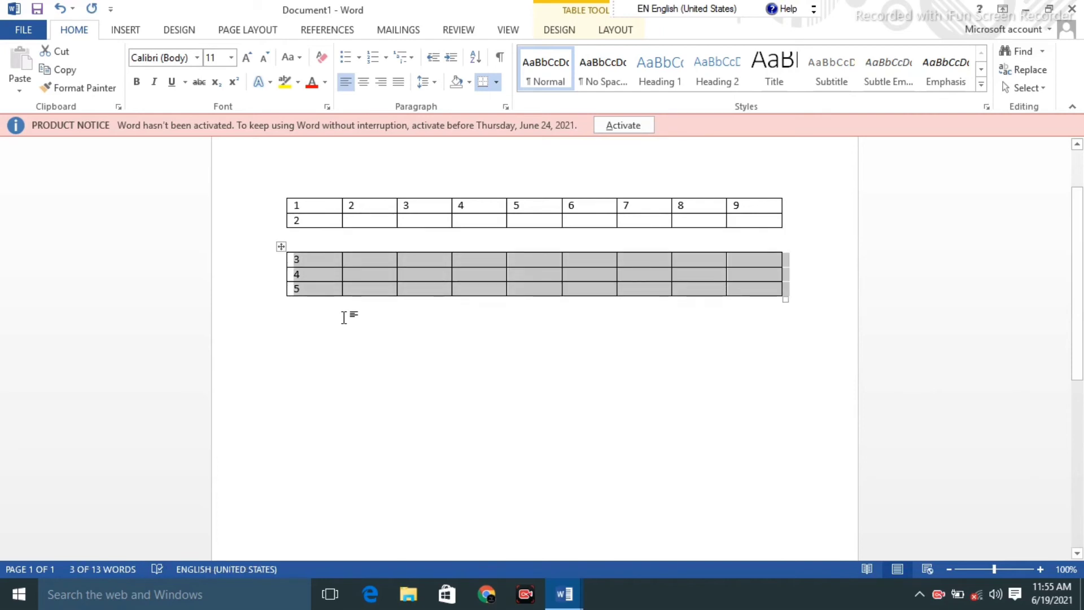
pyautogui.click(343, 317)
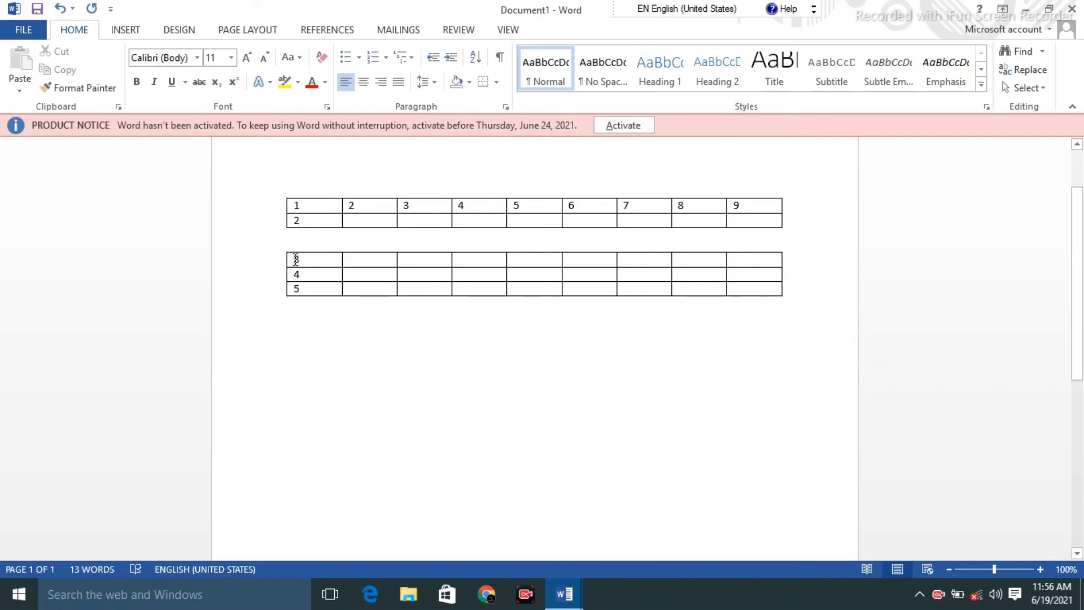
# - Move the row starting with 3 from the lower table up to the end of the upper table
pyautogui.moveTo(298, 259); pyautogui.dragTo(739, 268)
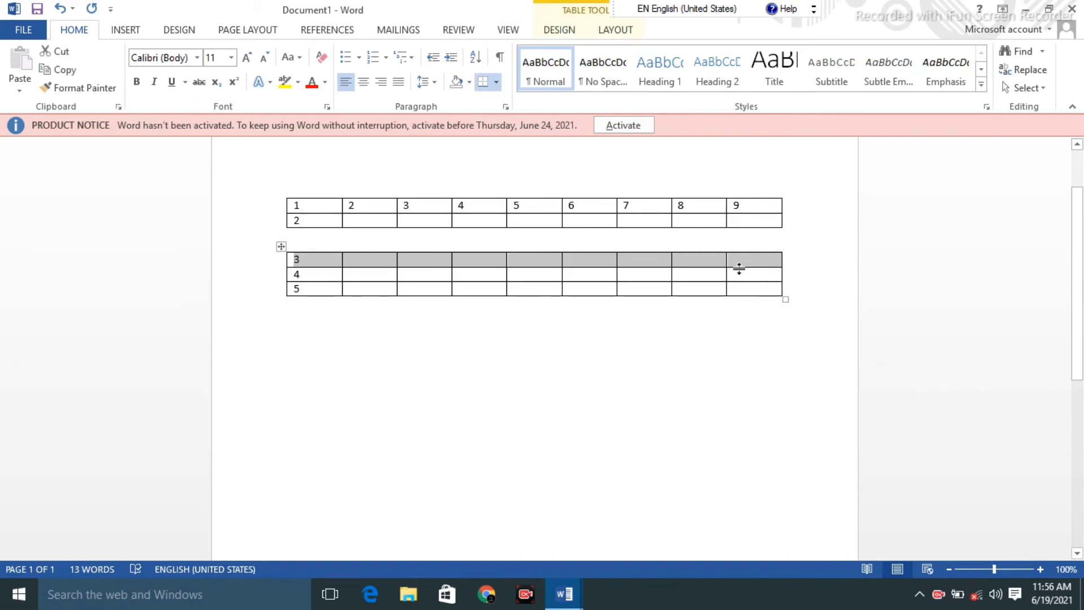
pyautogui.hotkey('alt', 'shift', 'Up')
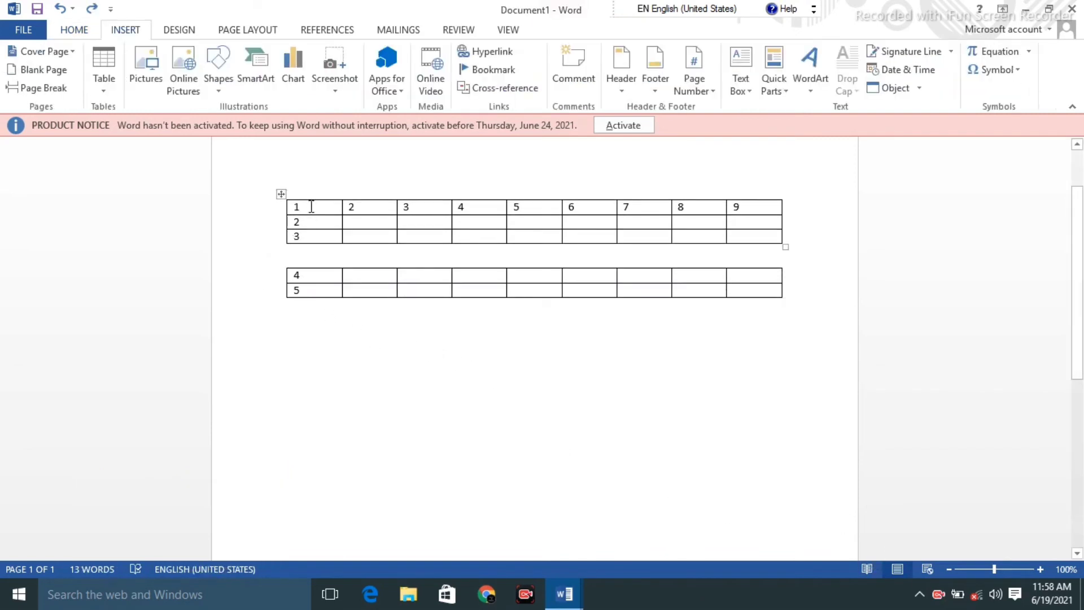
pyautogui.moveTo(311, 206); pyautogui.dragTo(349, 249)
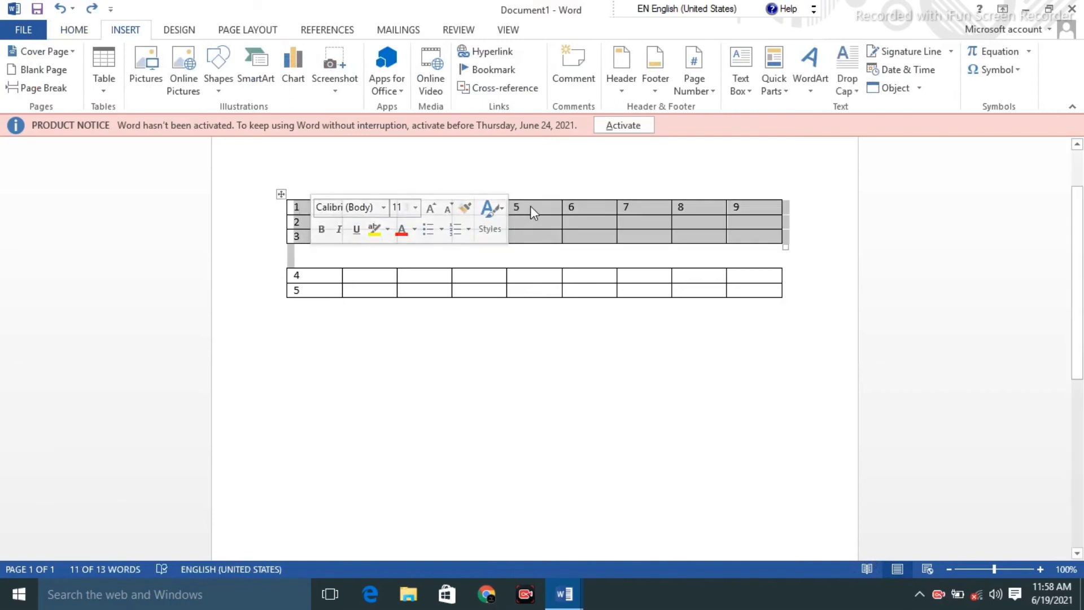
pyautogui.click(367, 207)
pyautogui.moveTo(367, 207); pyautogui.dragTo(415, 240)
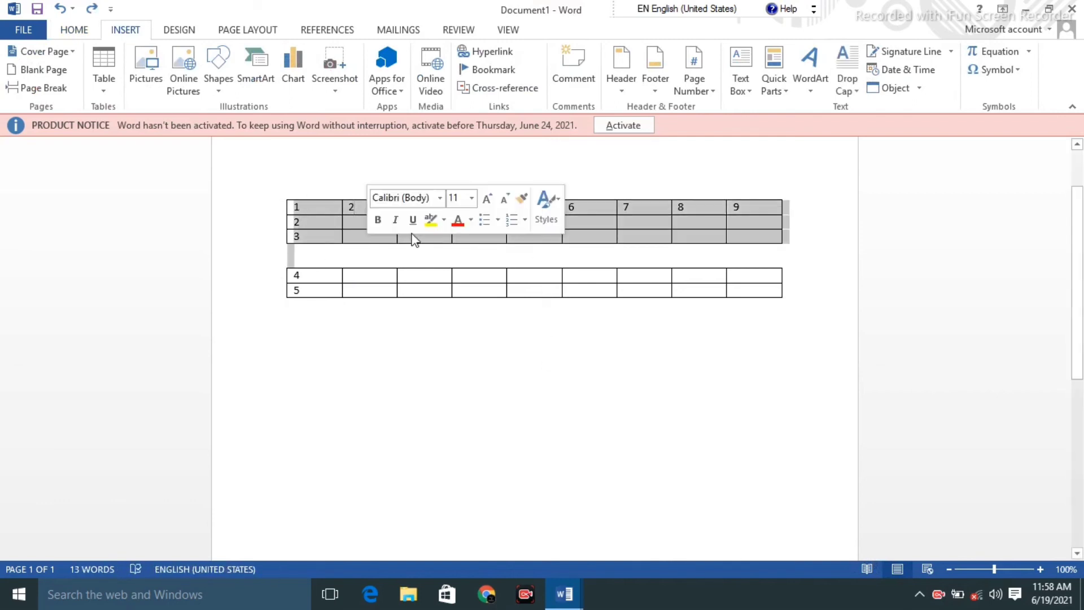
pyautogui.click(333, 219)
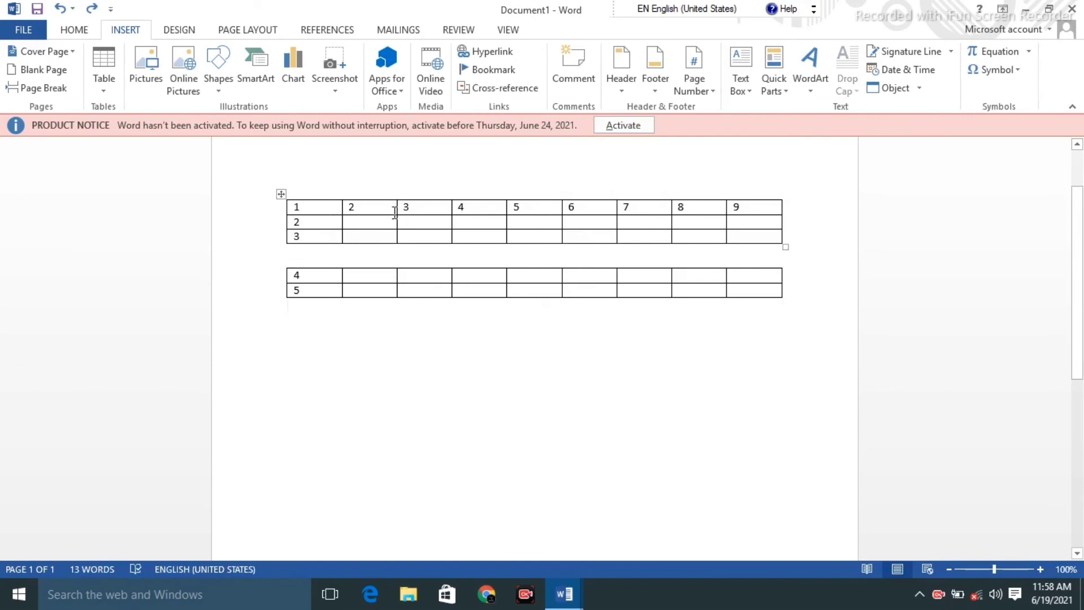
# - Widen the upper table's second column on both sides, narrowing the first and third columns
pyautogui.moveTo(395, 211); pyautogui.dragTo(434, 209)
pyautogui.moveTo(341, 204); pyautogui.dragTo(325, 206)
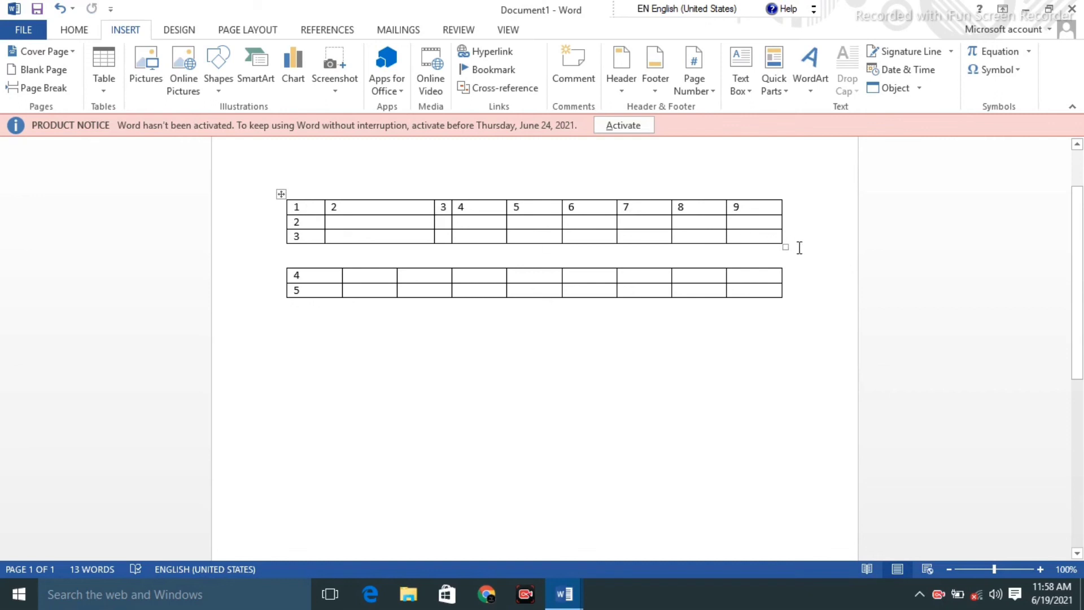
# - Distribute all nine columns of the upper table evenly
pyautogui.moveTo(276, 211)
pyautogui.moveTo(287, 203); pyautogui.dragTo(777, 241)
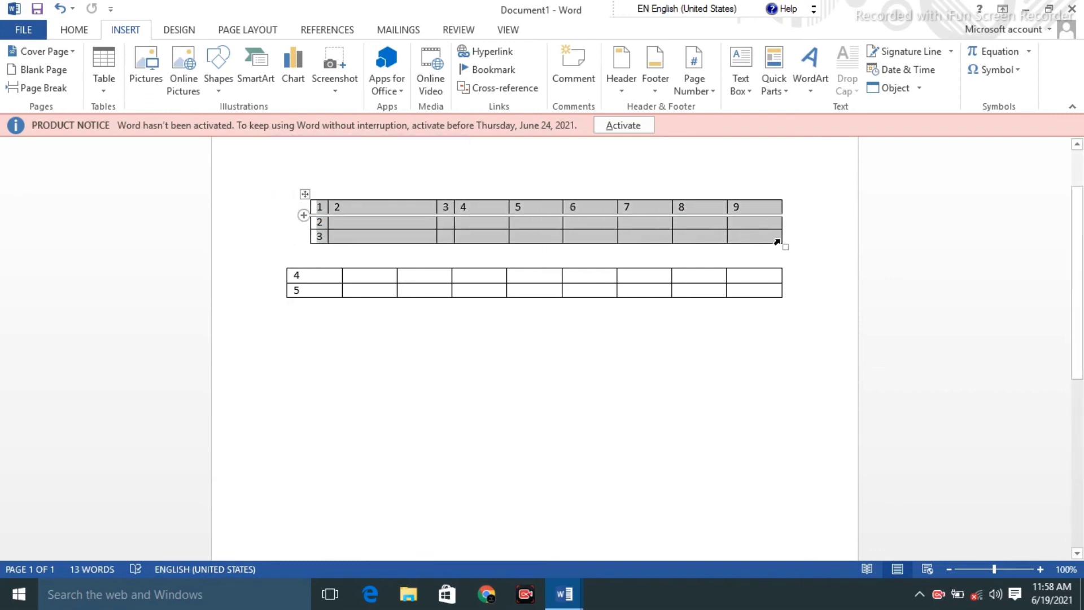
pyautogui.rightClick(652, 212)
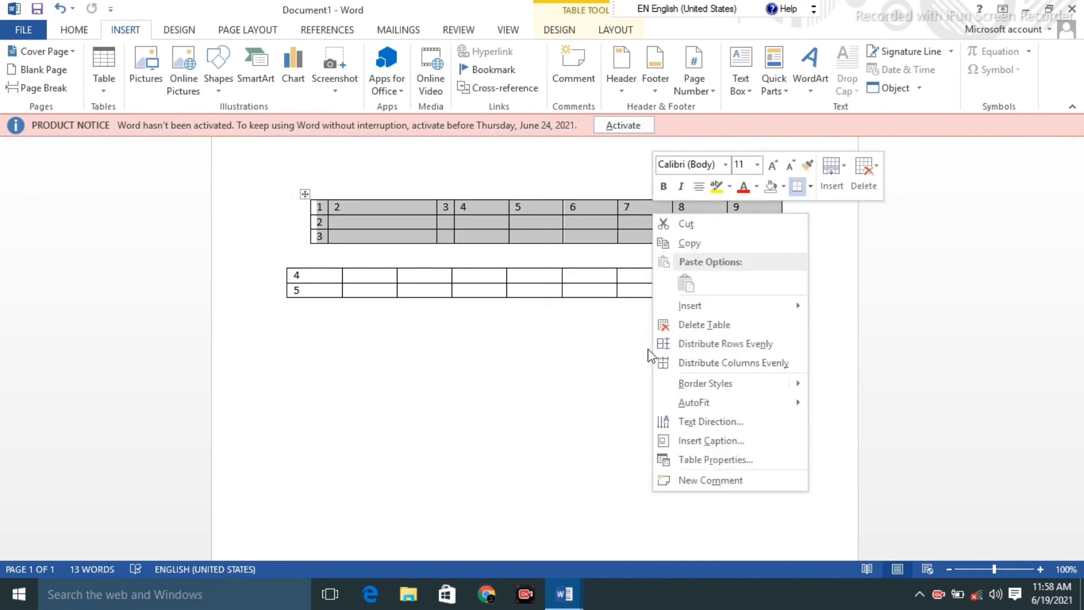
pyautogui.click(714, 363)
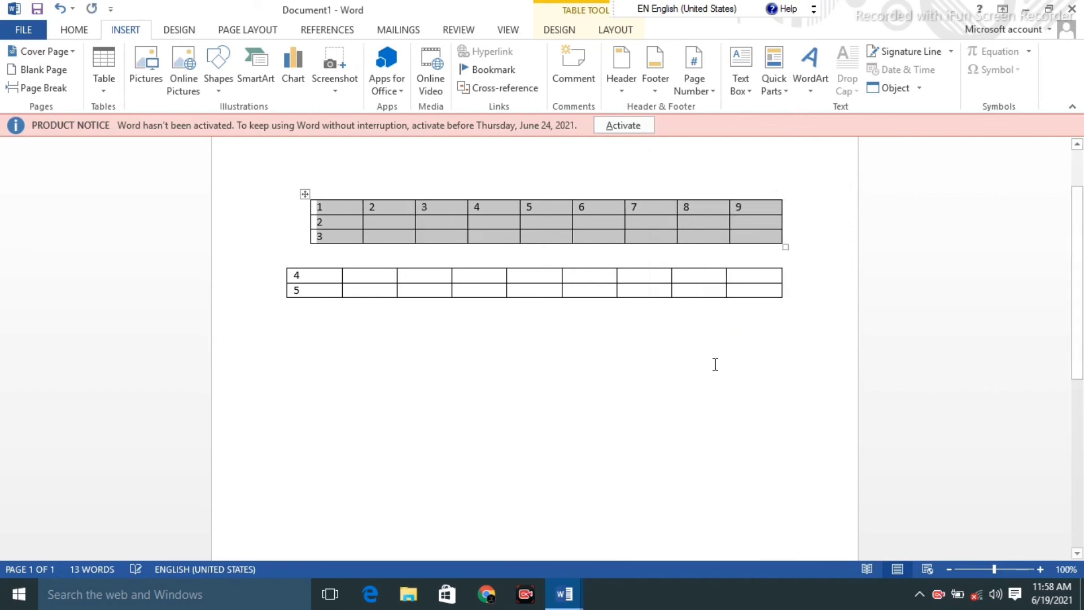
pyautogui.click(585, 346)
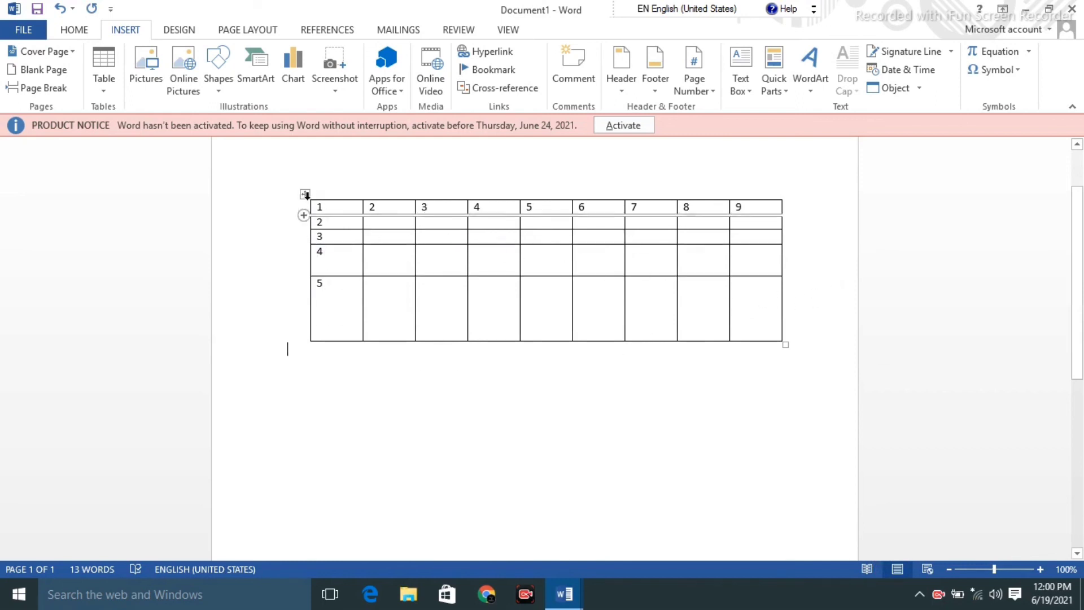
# - Move the five-row table's left edge slightly outward to widen its first column
pyautogui.moveTo(309, 206); pyautogui.dragTo(351, 210)
pyautogui.moveTo(350, 249); pyautogui.dragTo(301, 250)
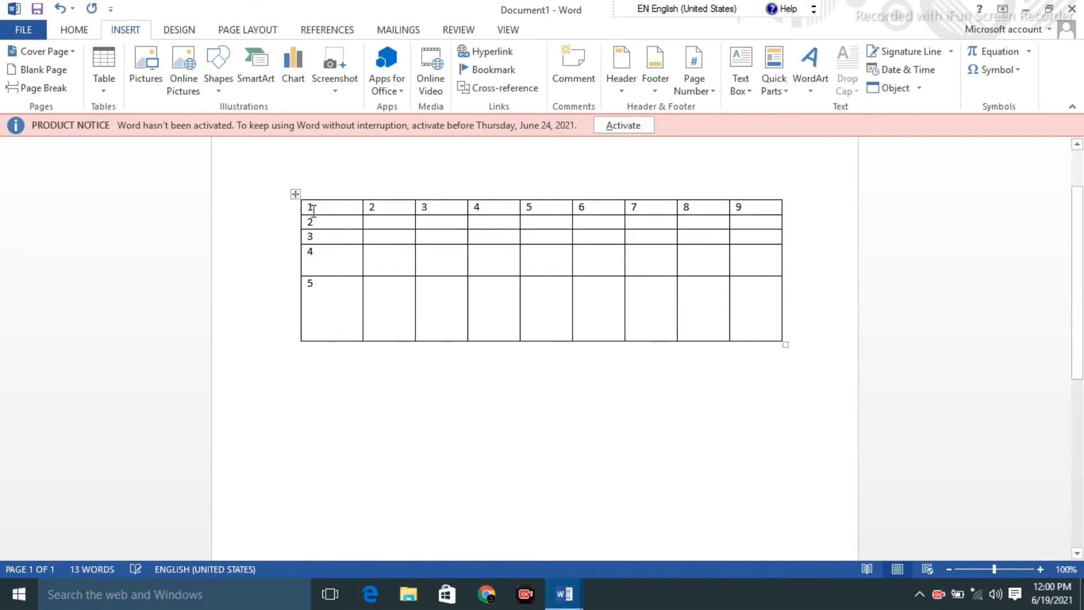
# - Distribute all five rows of the table evenly so they share the same height
pyautogui.moveTo(313, 209); pyautogui.dragTo(743, 405)
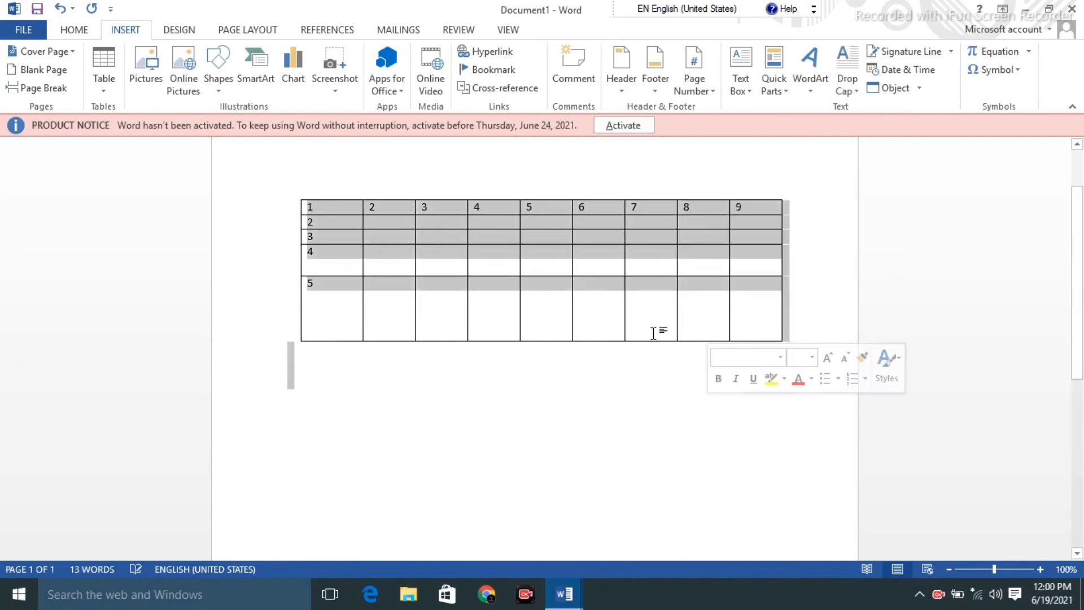
pyautogui.rightClick(599, 222)
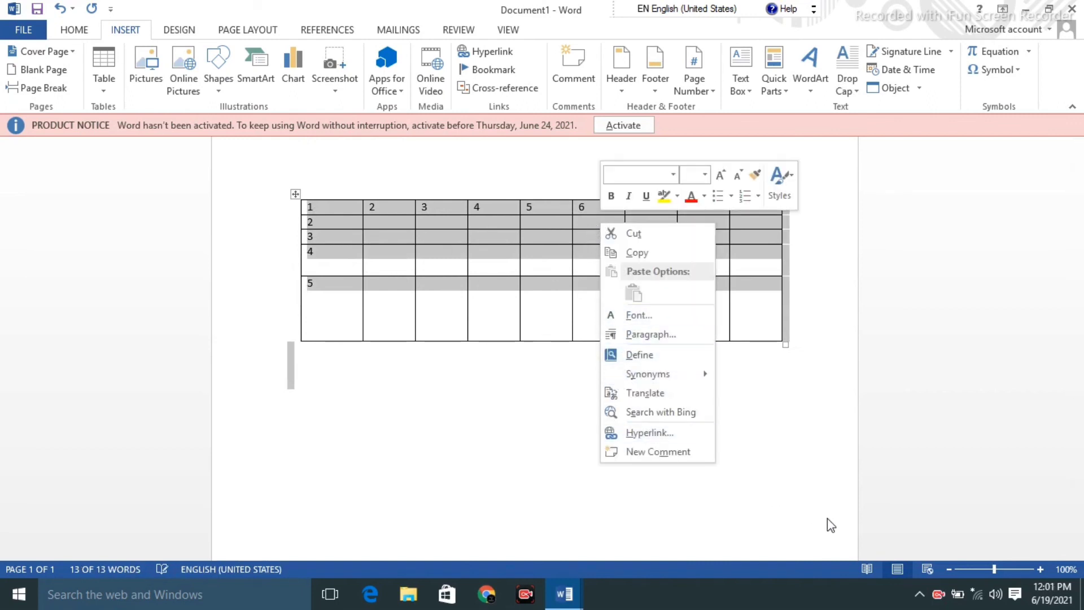
pyautogui.click(872, 560)
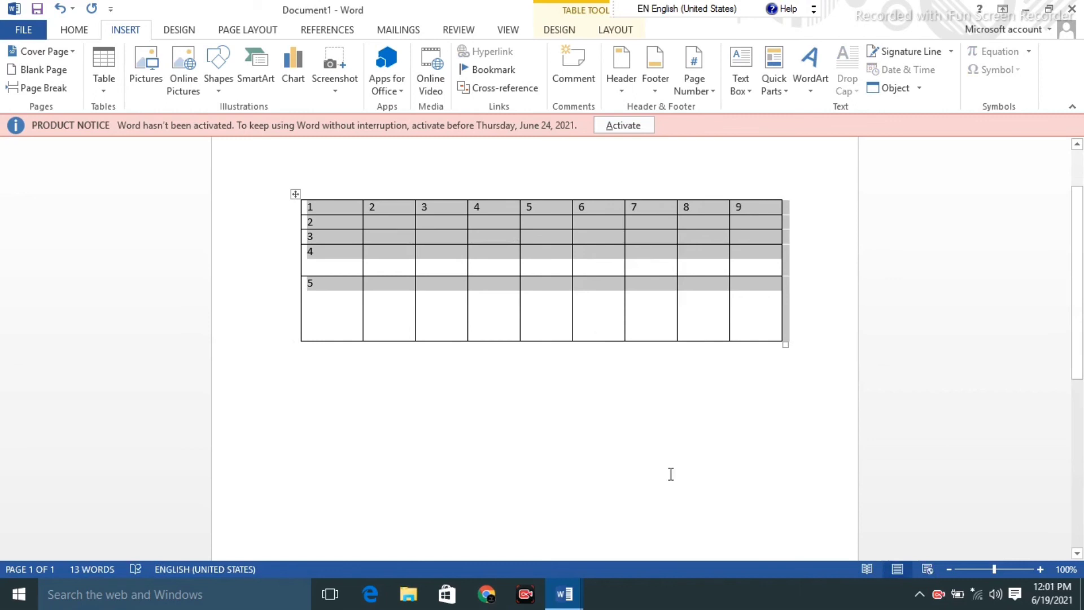
pyautogui.rightClick(339, 223)
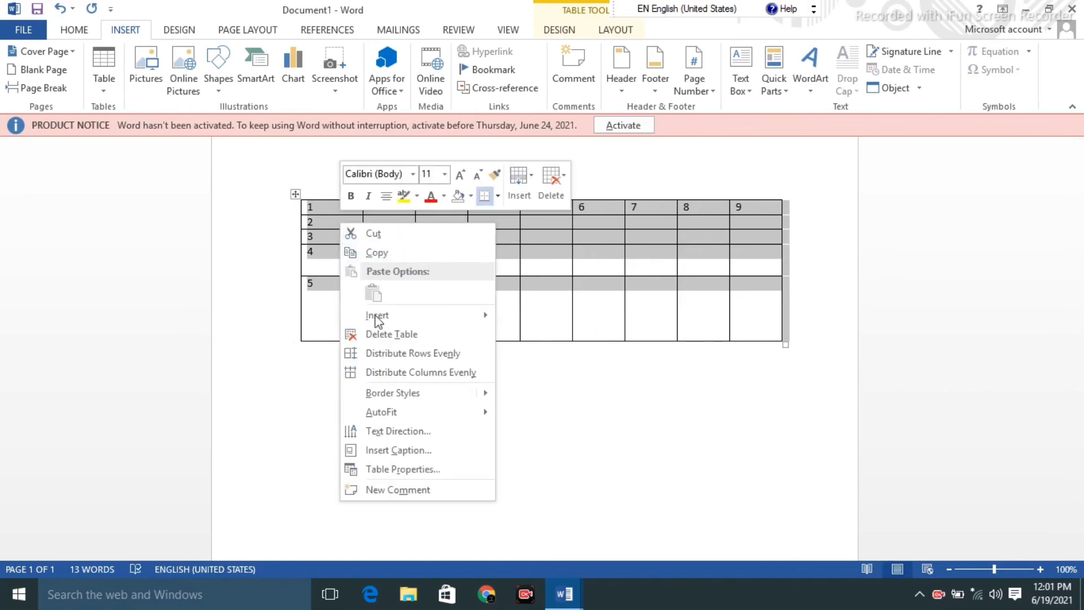
pyautogui.click(393, 355)
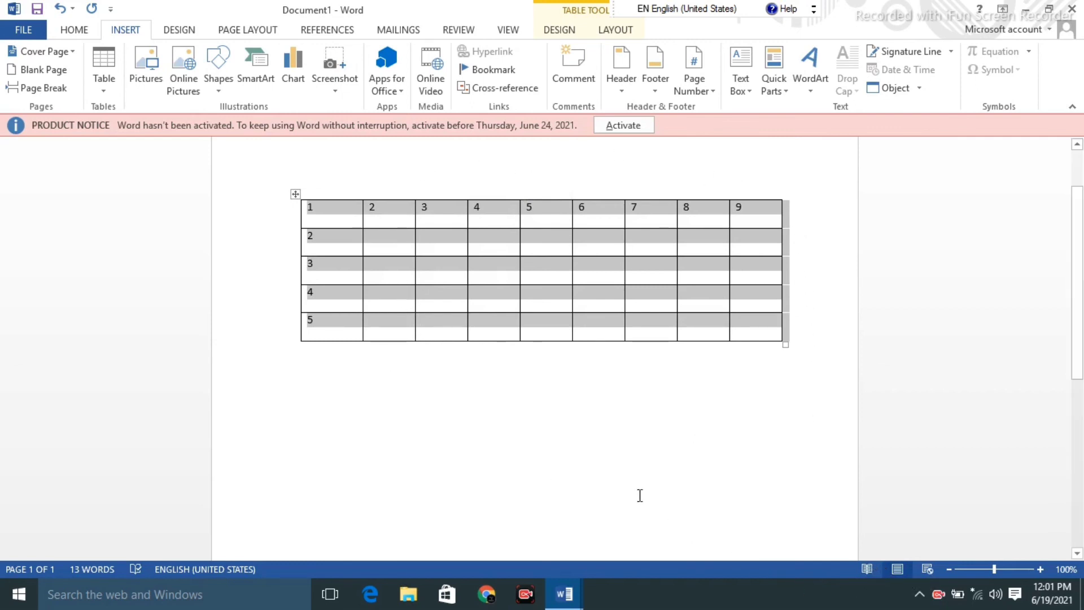
pyautogui.click(536, 431)
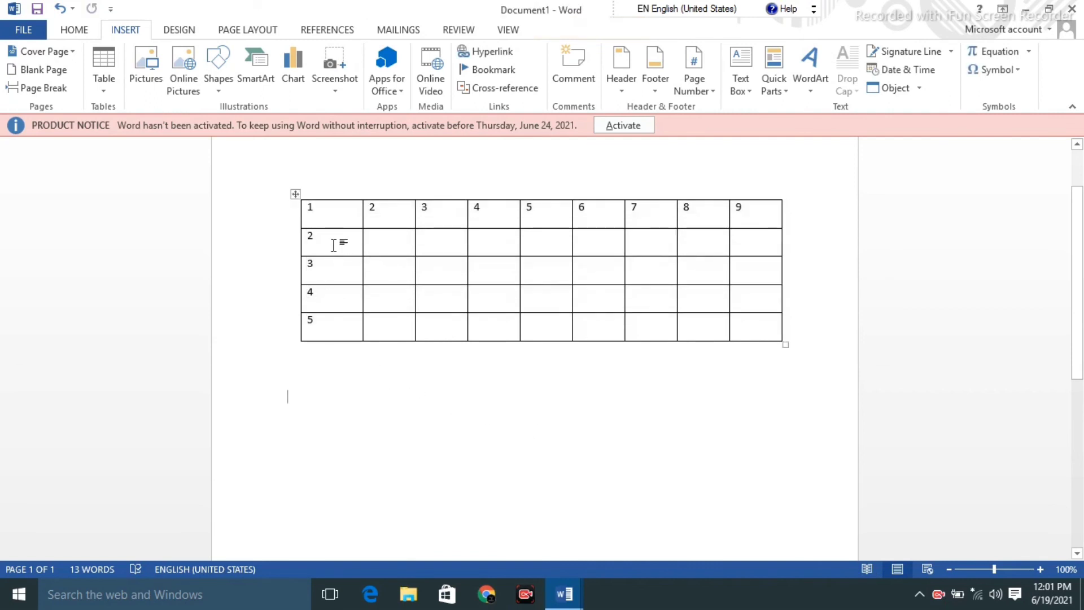
# - Fill the second, third and fourth cells of the table's second row with 34, 45 and 67
pyautogui.click(385, 240)
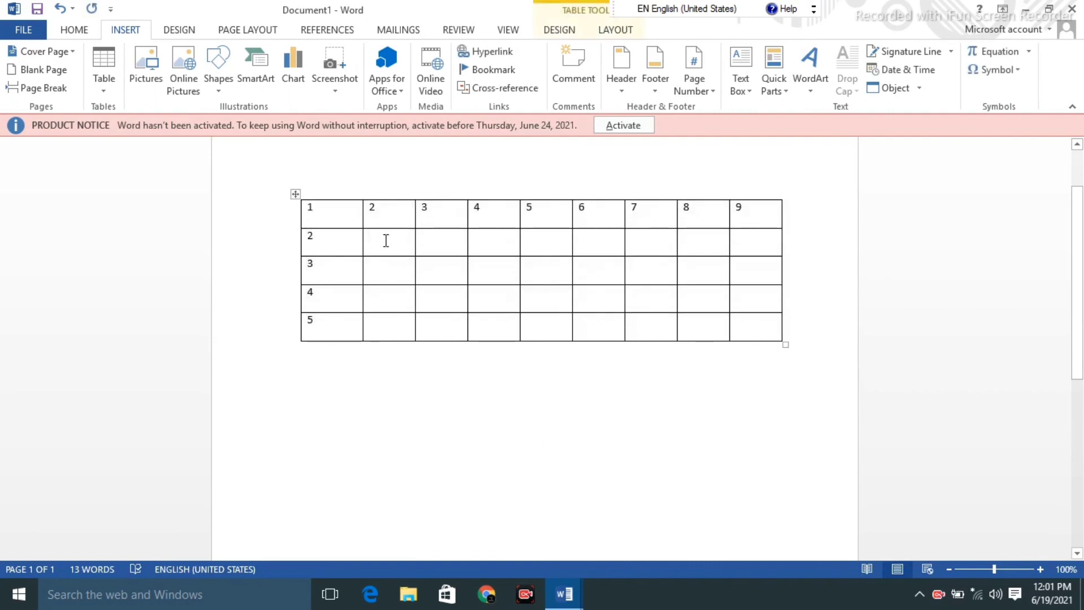
pyautogui.write('34')
pyautogui.click(443, 247)
pyautogui.write('45')
pyautogui.click(496, 246)
pyautogui.write('67')
# - Move the cell selection backward and forward, one cell at a time, through the table's first two rows
pyautogui.hotkey('shift', 'Tab')
pyautogui.hotkey('shift', 'Tab')
pyautogui.hotkey('shift', 'Tab')
pyautogui.hotkey('shift', 'Tab')
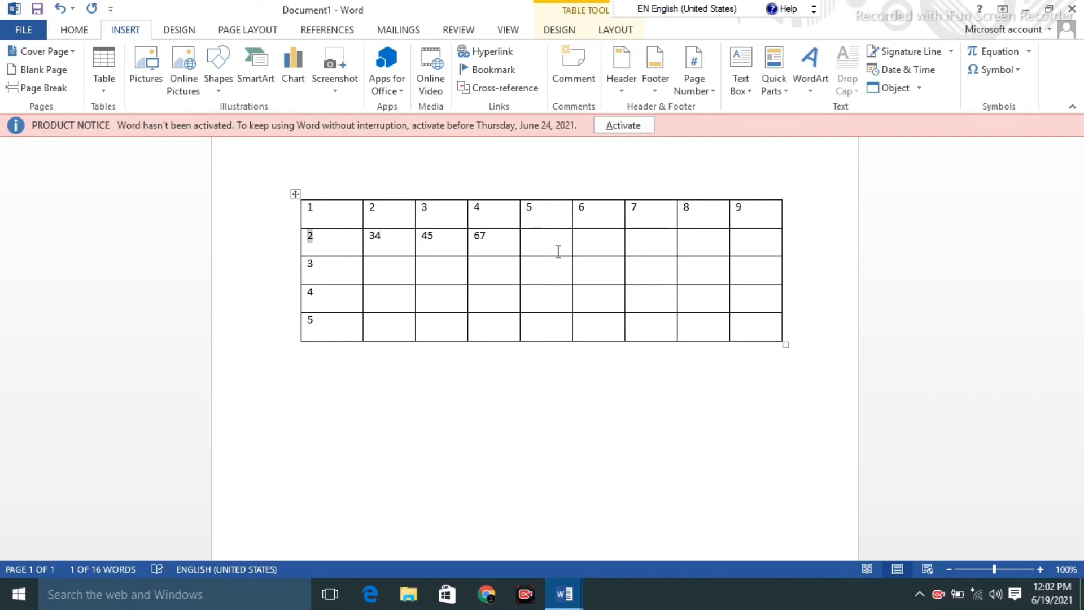
pyautogui.hotkey('shift', 'Tab')
pyautogui.hotkey('shift', 'Tab')
pyautogui.hotkey('shift', 'Tab')
pyautogui.press('Tab')
pyautogui.press('Tab')
pyautogui.press('Tab')
pyautogui.press('Tab')
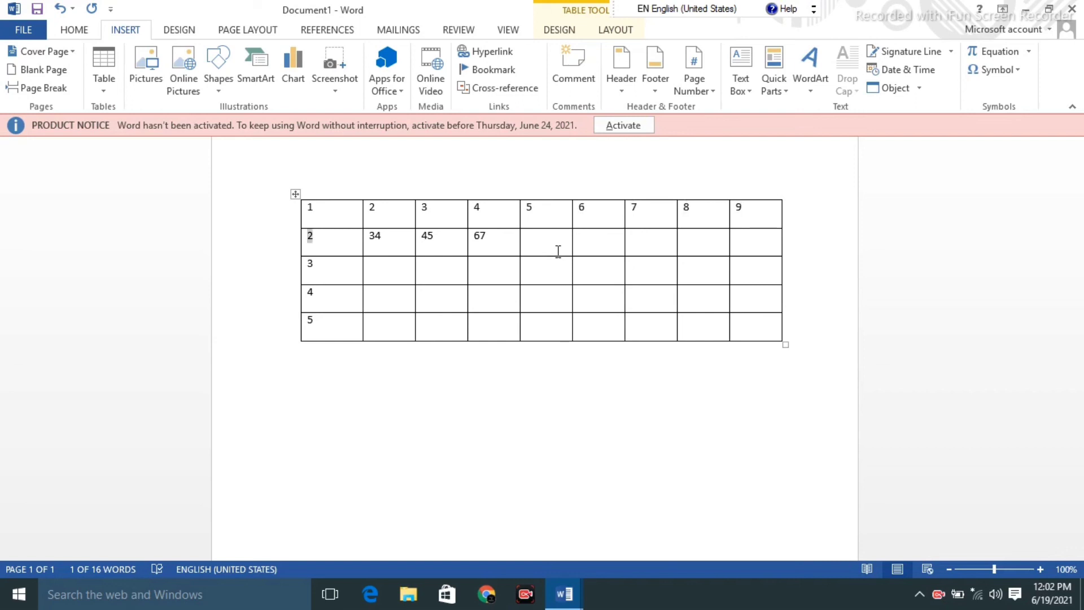